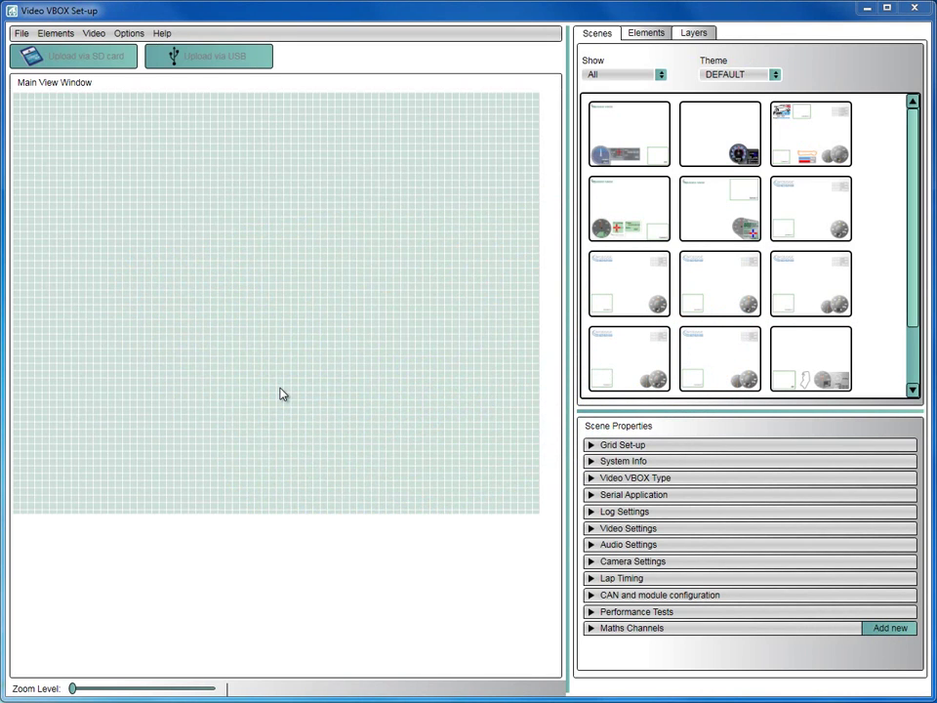
Load the SilverRPM120mph scene and turn off the VCI unit type, leaving Four camera
click(831, 277)
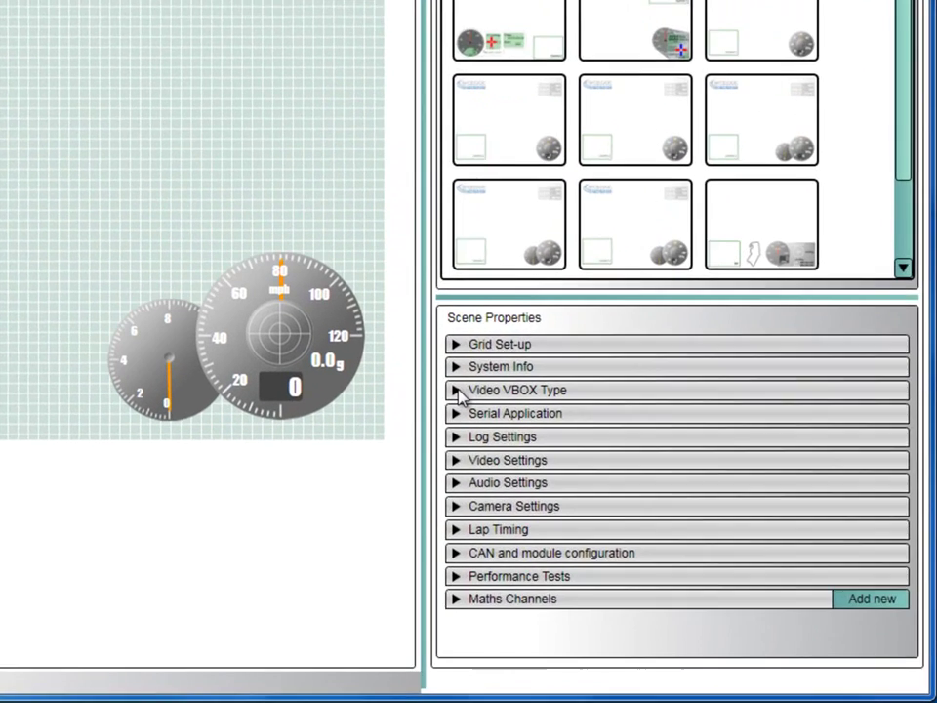
click(590, 477)
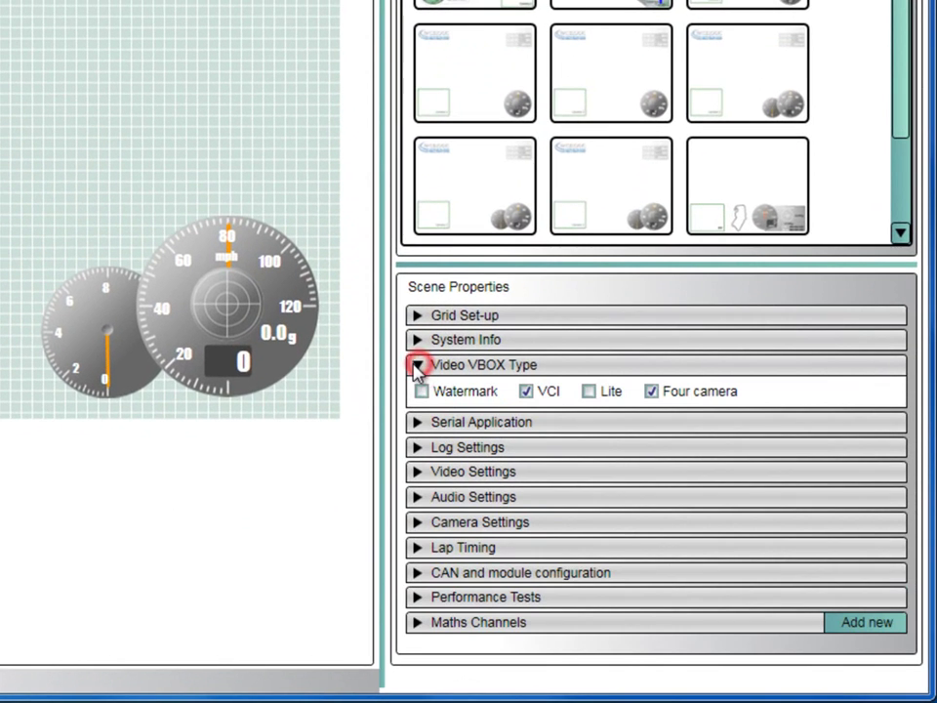
click(525, 392)
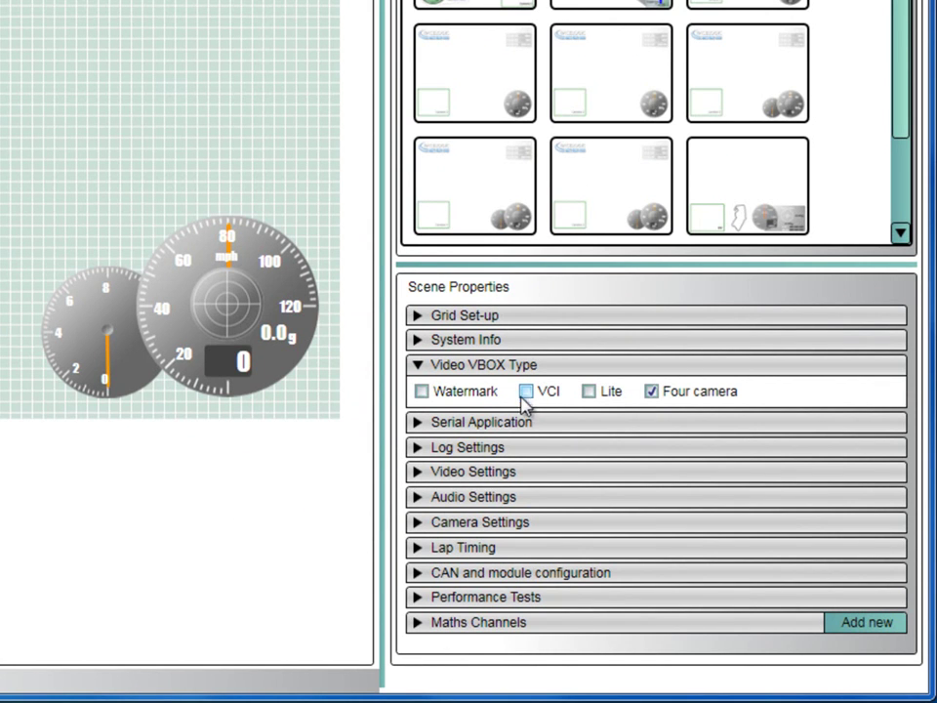
Expand CAN and module configuration to list the Micro Input Module channels
click(418, 574)
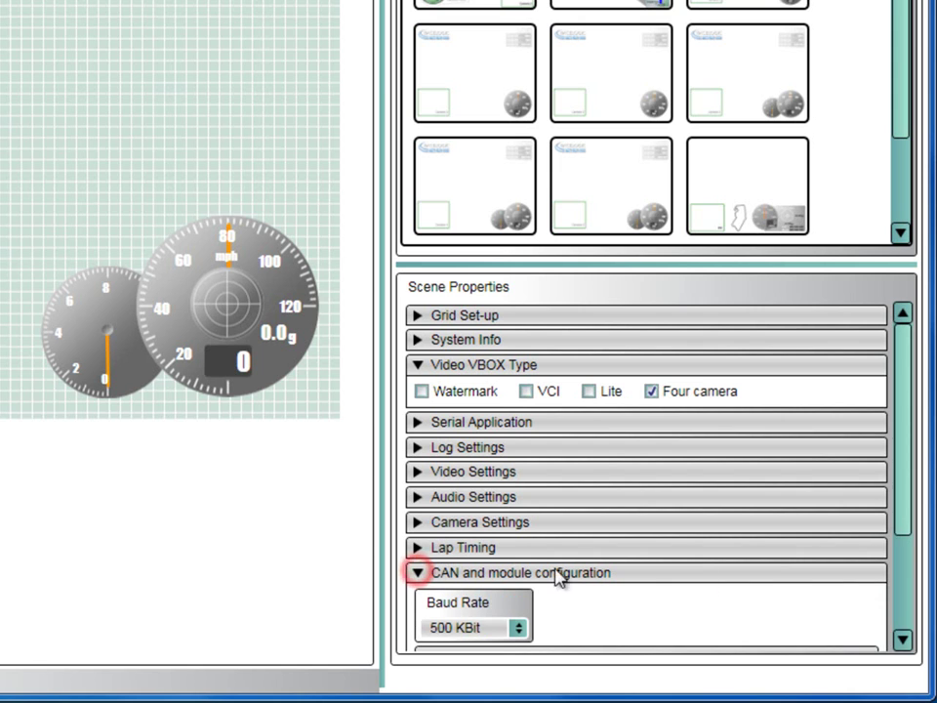
click(900, 641)
click(900, 640)
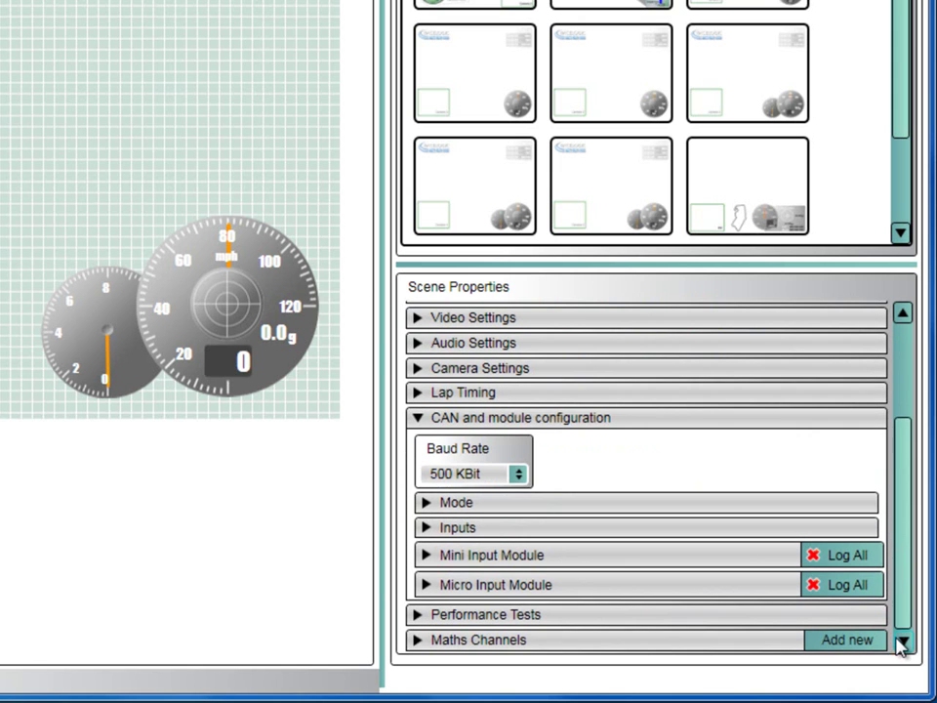
click(425, 583)
drag(904, 487, 911, 508)
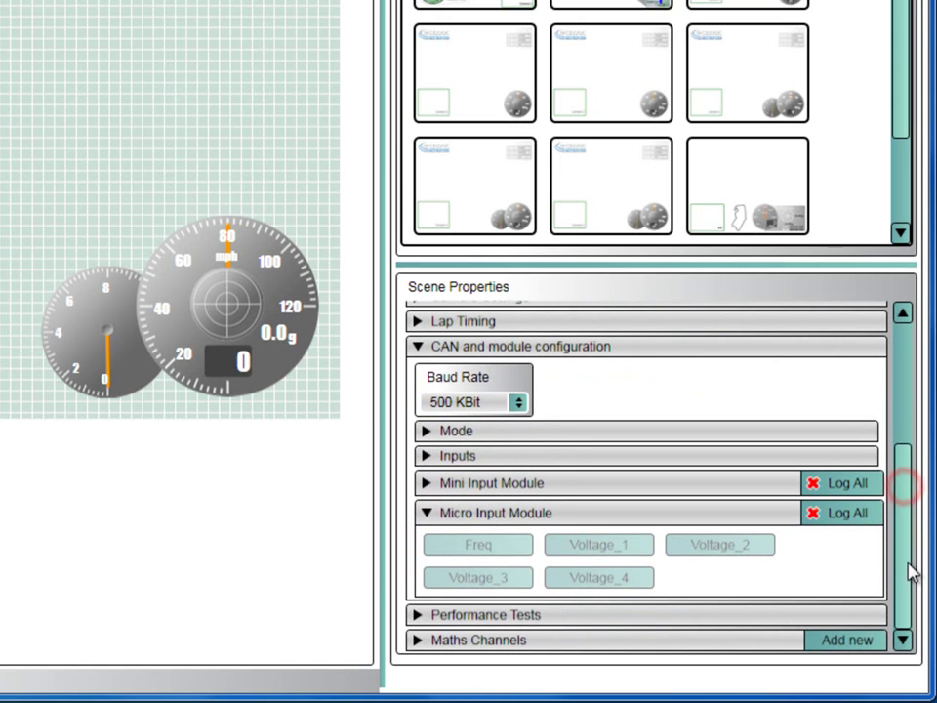
Enable logging on the Freq channel, renaming it Revs with units rpm
click(492, 549)
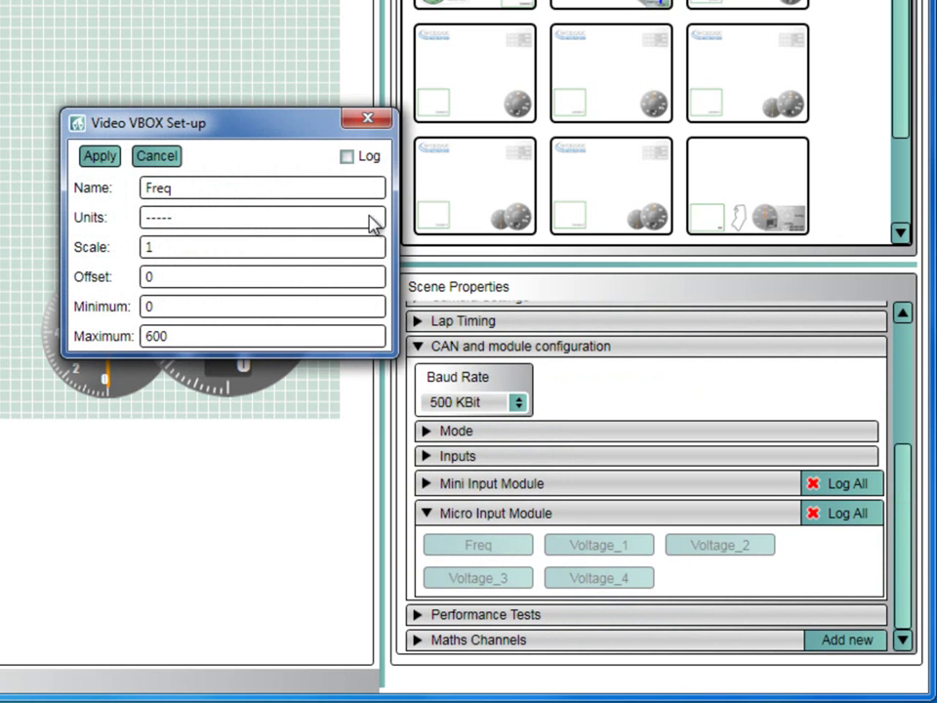
click(348, 157)
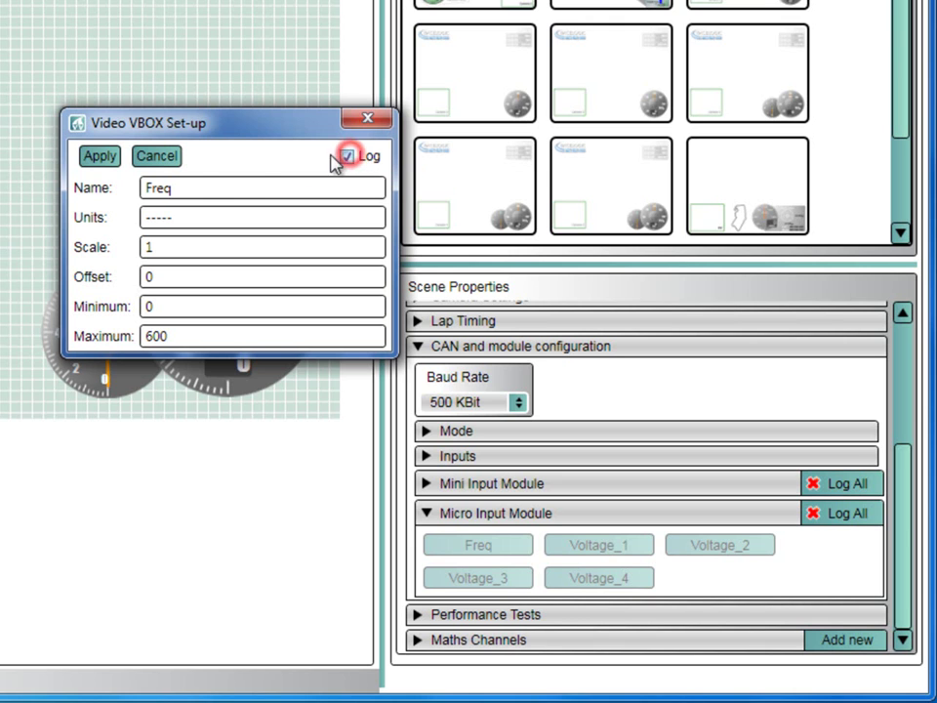
double_click(199, 186)
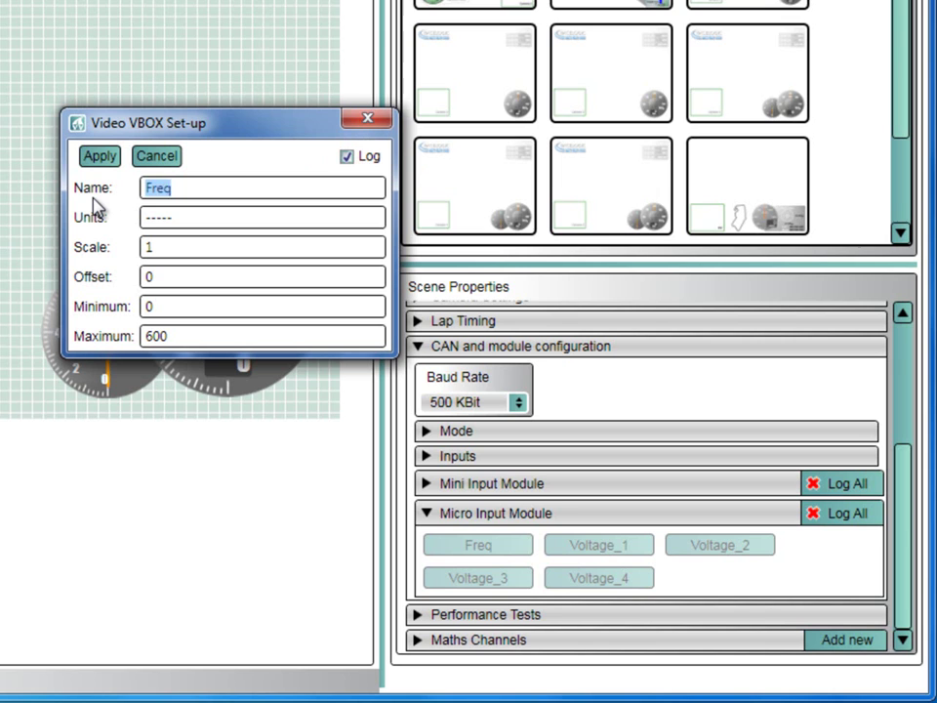
text(Revs)
key(Tab)
key(Tab)
text(rpm)
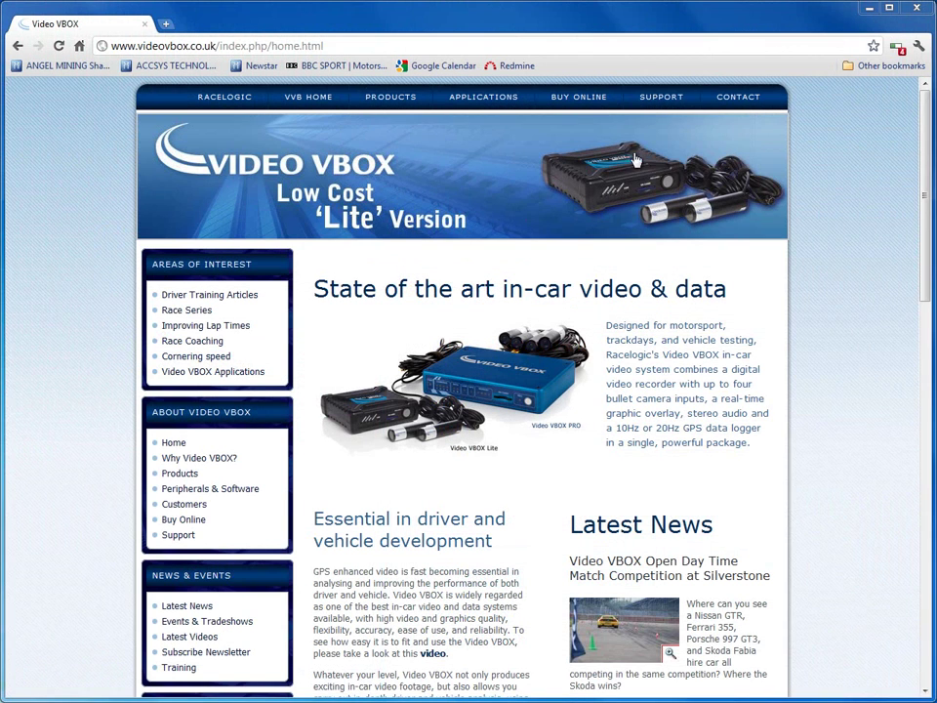
Find the typical RPM scales table on videovbox.co.uk's Scale and offset calculator page
mouse_move(660, 98)
click(657, 162)
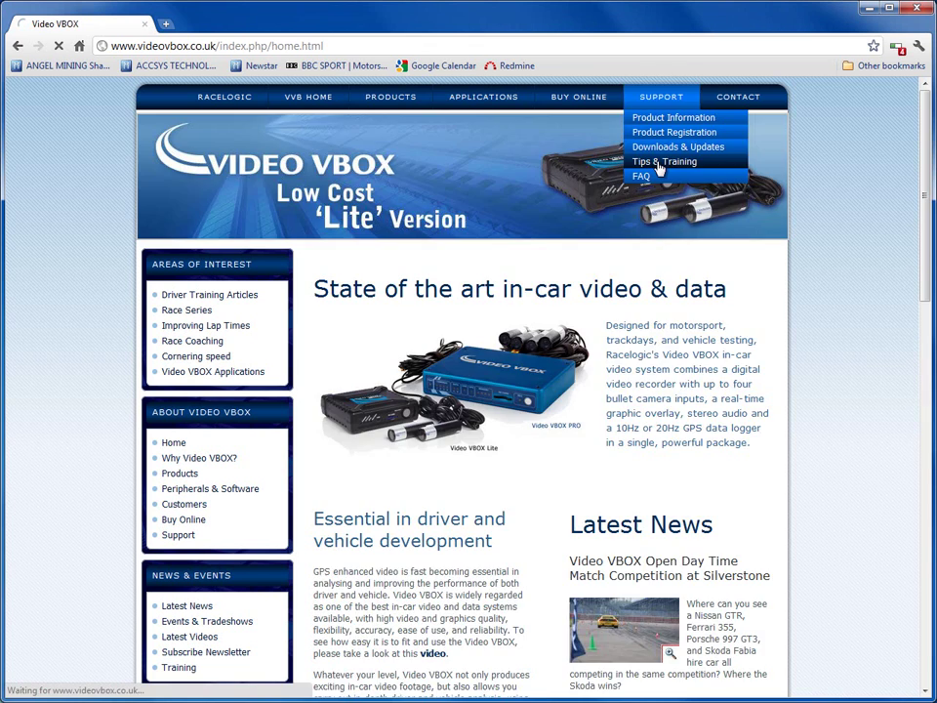
click(441, 410)
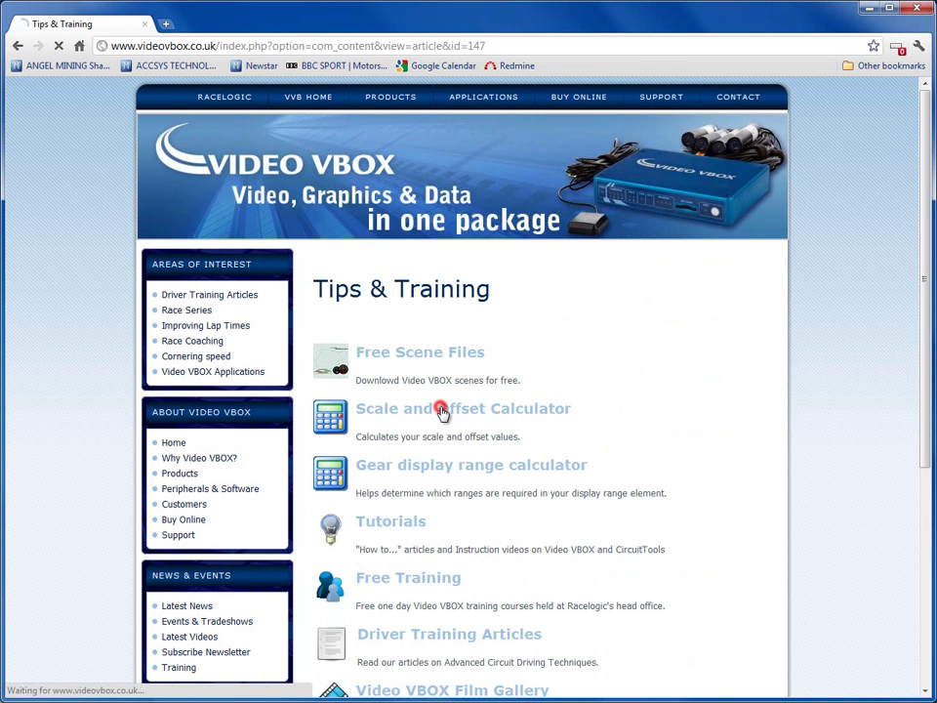
scroll(449, 469, down, 2)
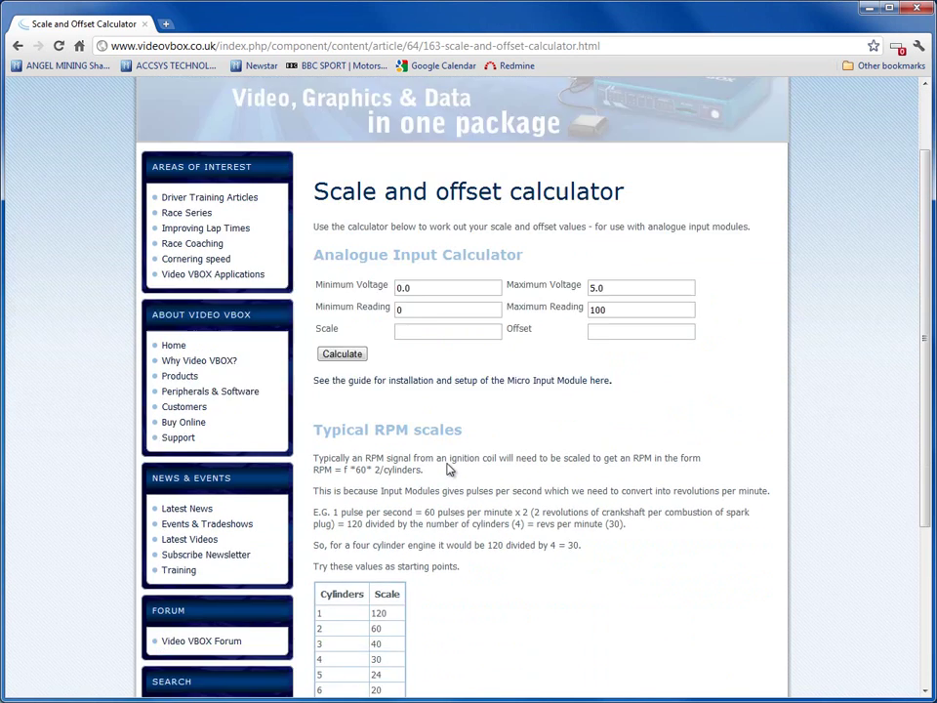
scroll(448, 469, down, 4)
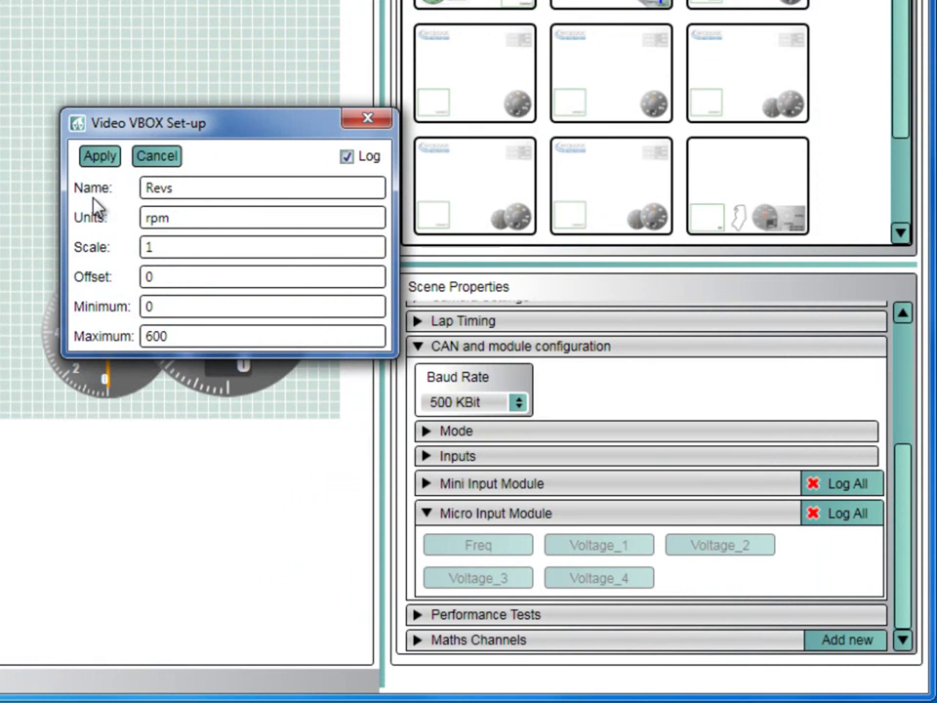
Apply scale 30 and maximum 6000 to the Revs channel
key(Tab)
text(30)
key(ctrl+a)
text(6000)
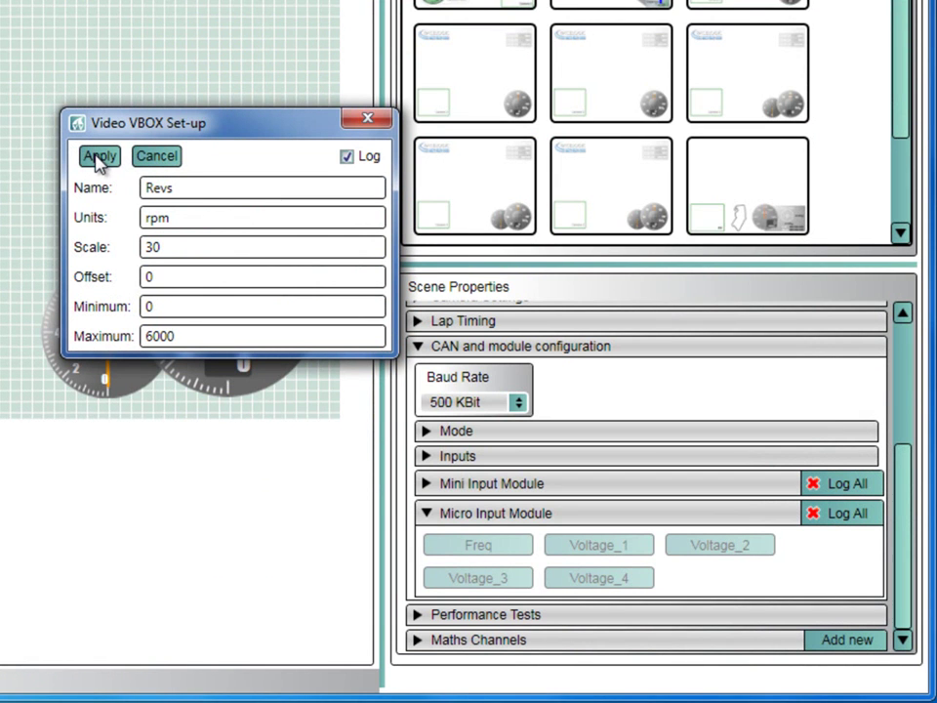
click(98, 161)
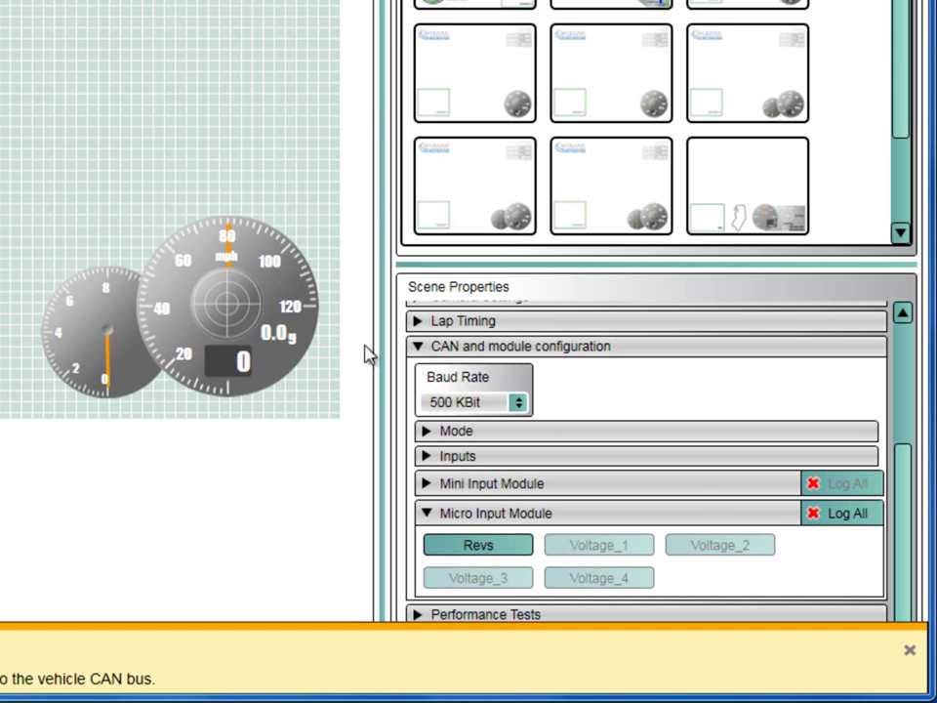
Enable logging on Voltage_1, renaming it Throttle with units %
click(909, 649)
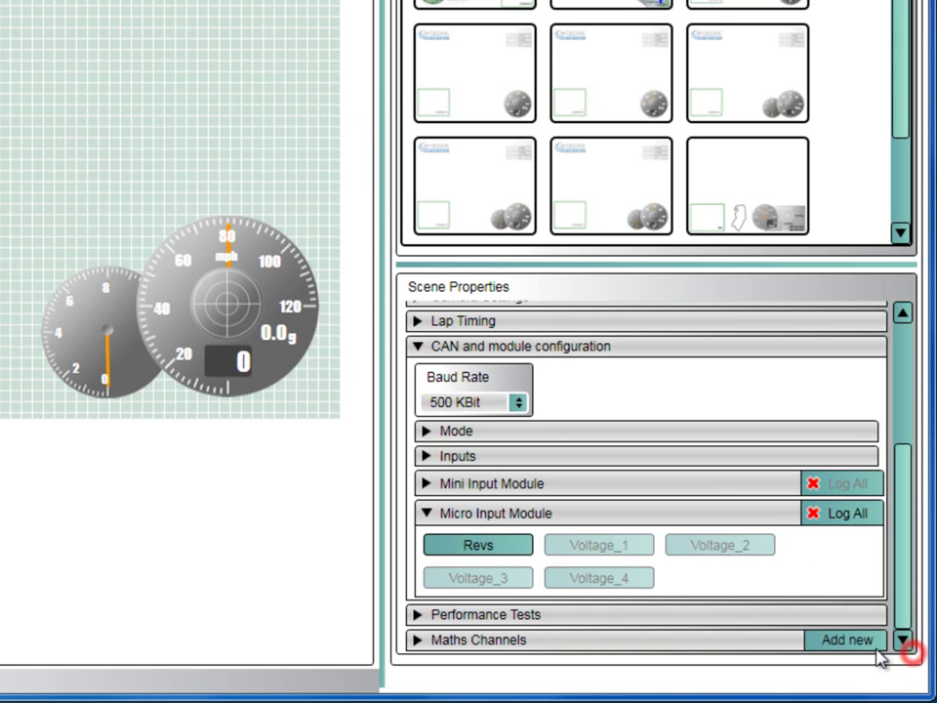
click(600, 547)
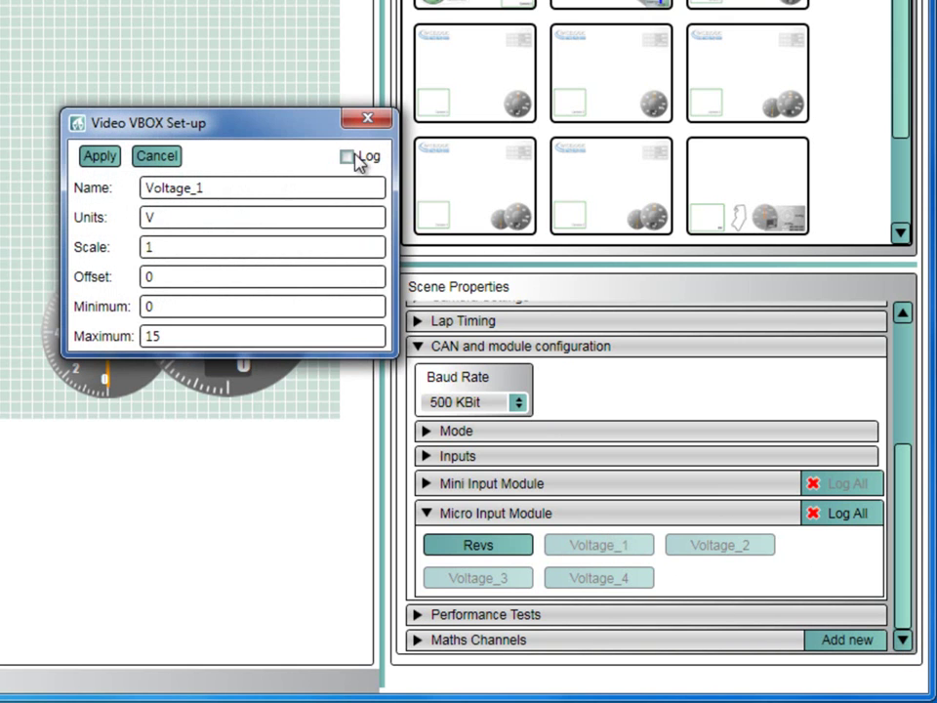
click(359, 159)
double_click(222, 186)
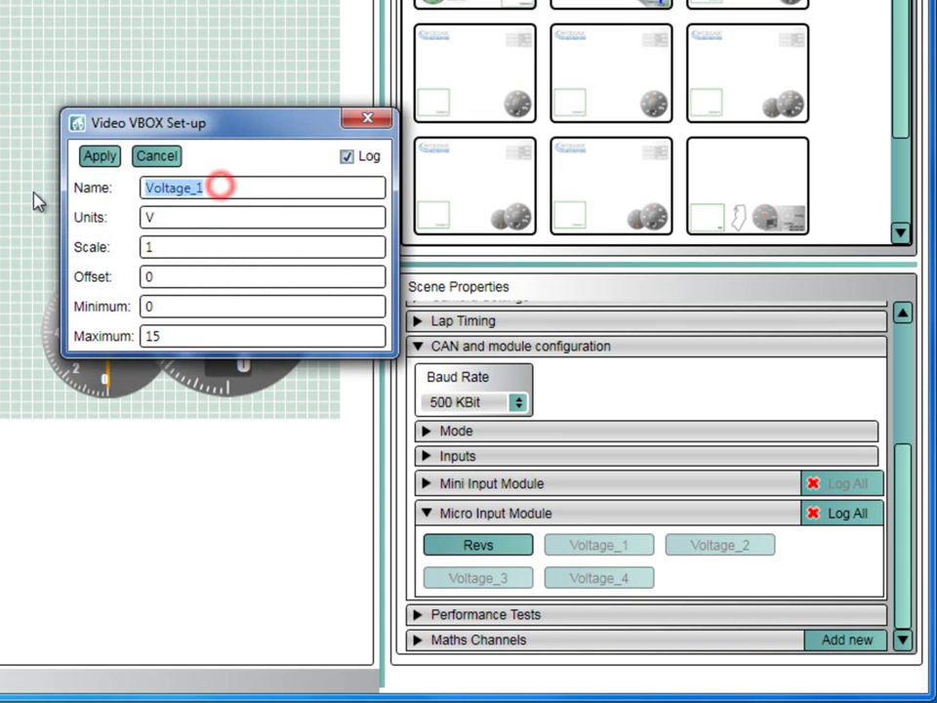
text(Throttle)
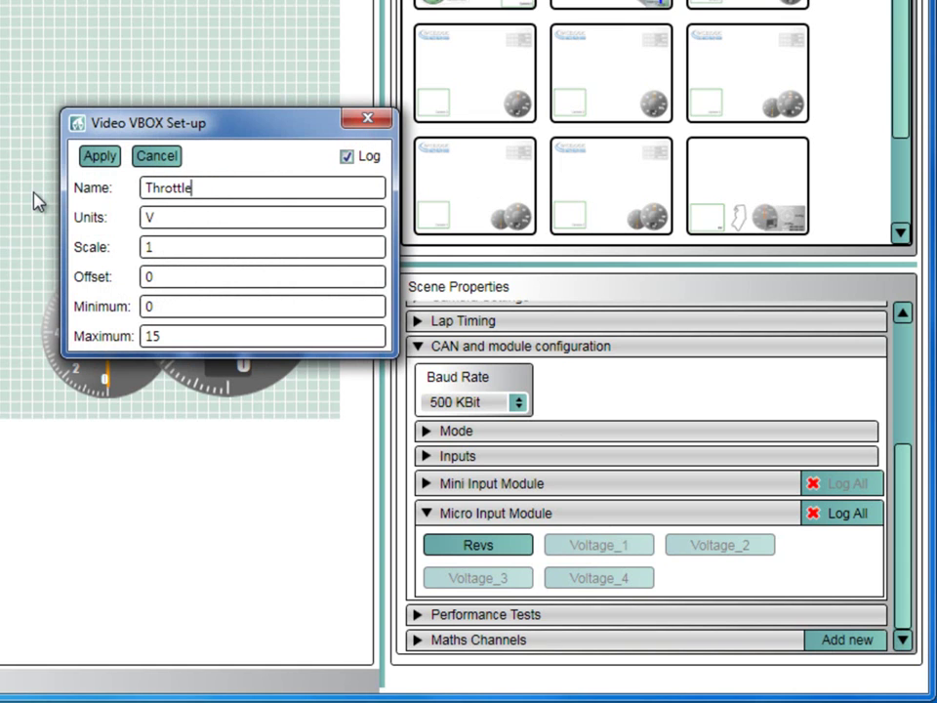
key(Tab)
text(%)
Apply scale 20 and maximum 100 to the Throttle channel
key(Tab)
key(shift+End)
text(20)
key(shift+End)
text(100)
click(99, 157)
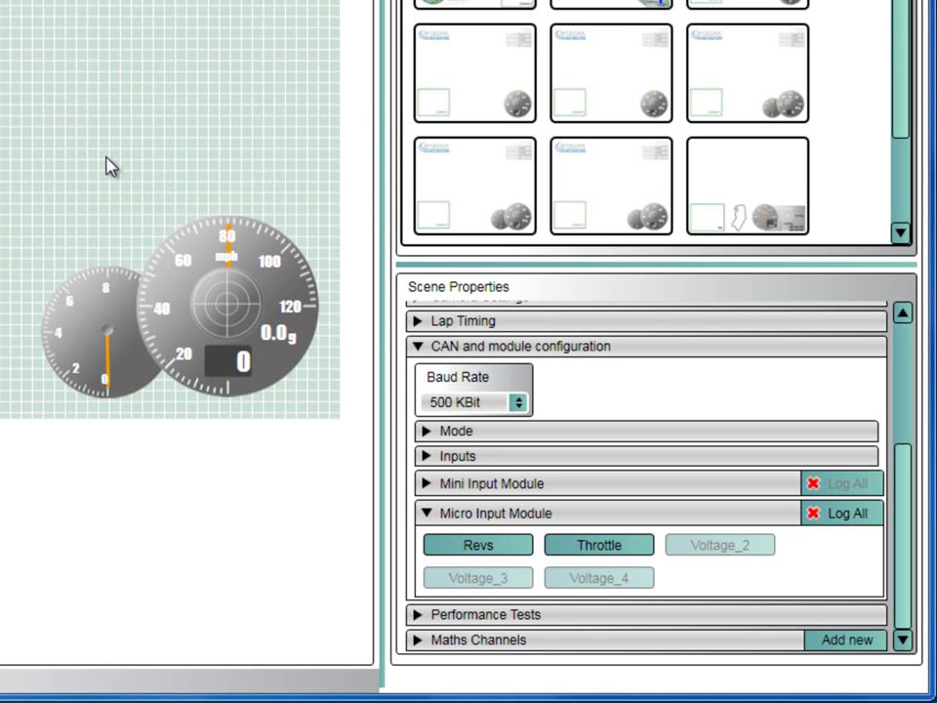
Set the small gauge's Background parameter to Micro input module, channel Revs
click(109, 164)
click(92, 308)
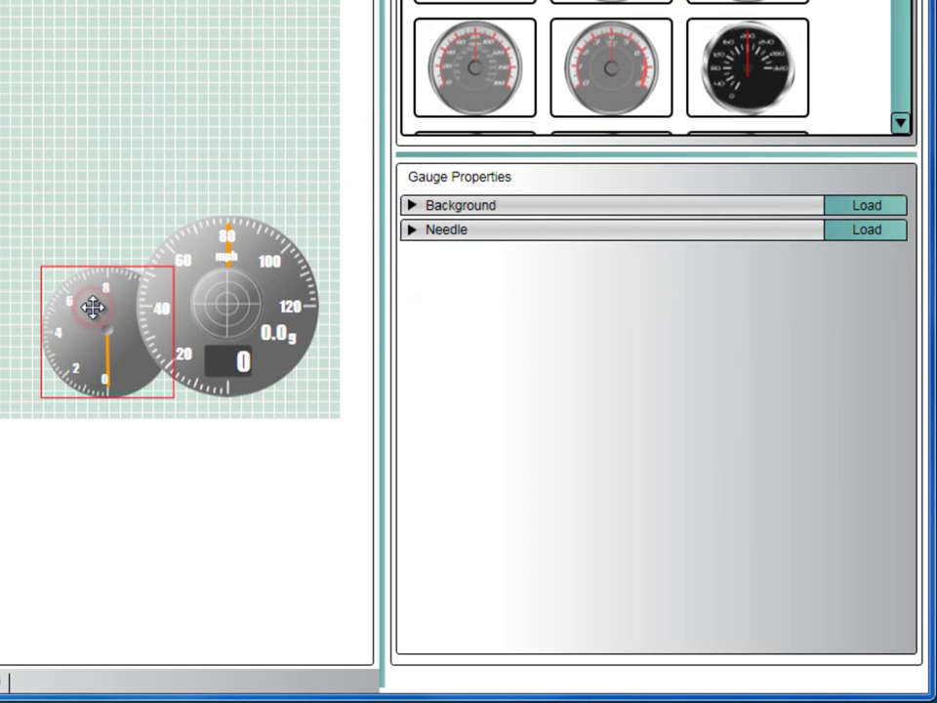
click(410, 206)
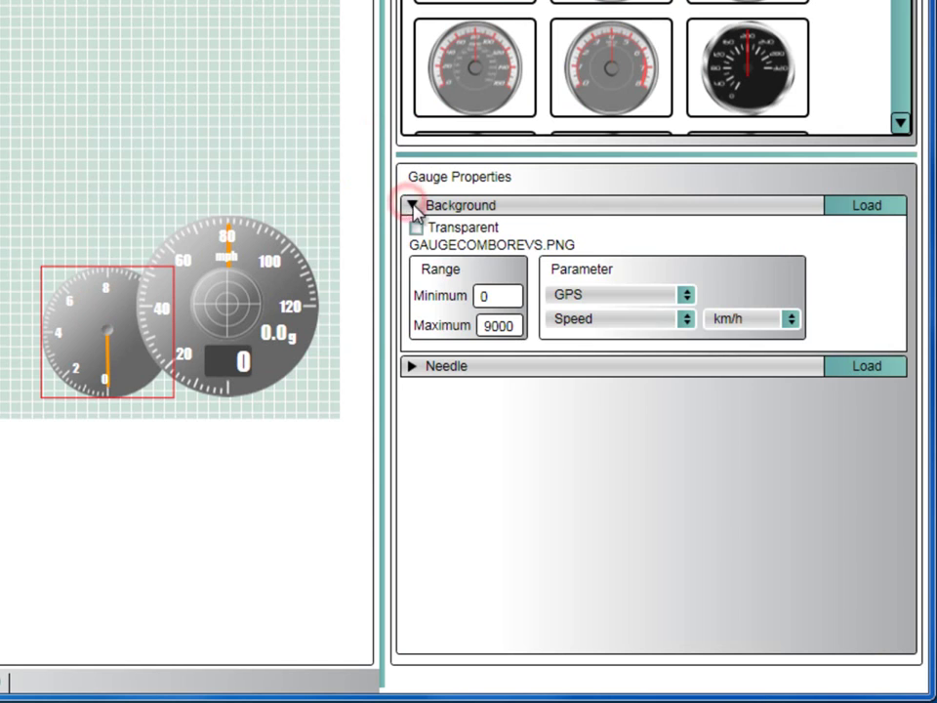
click(687, 295)
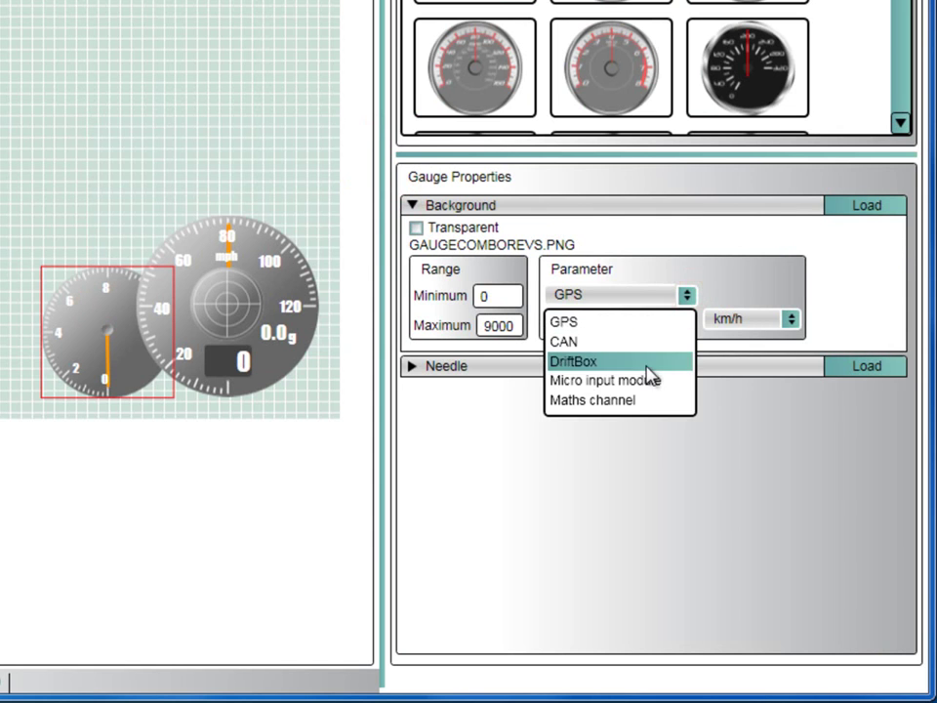
click(644, 380)
click(686, 320)
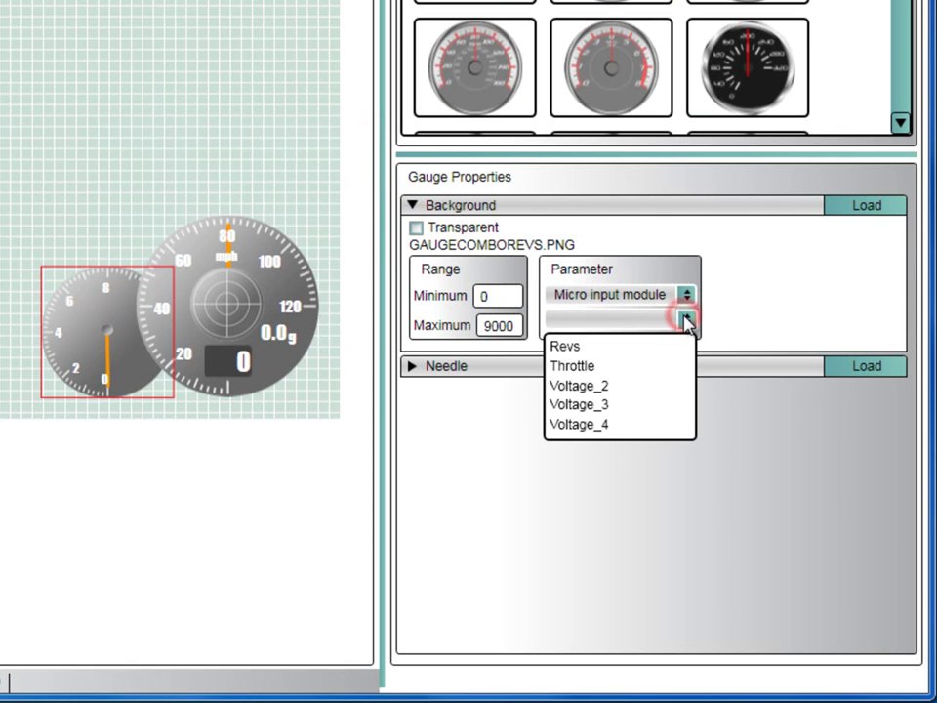
click(574, 348)
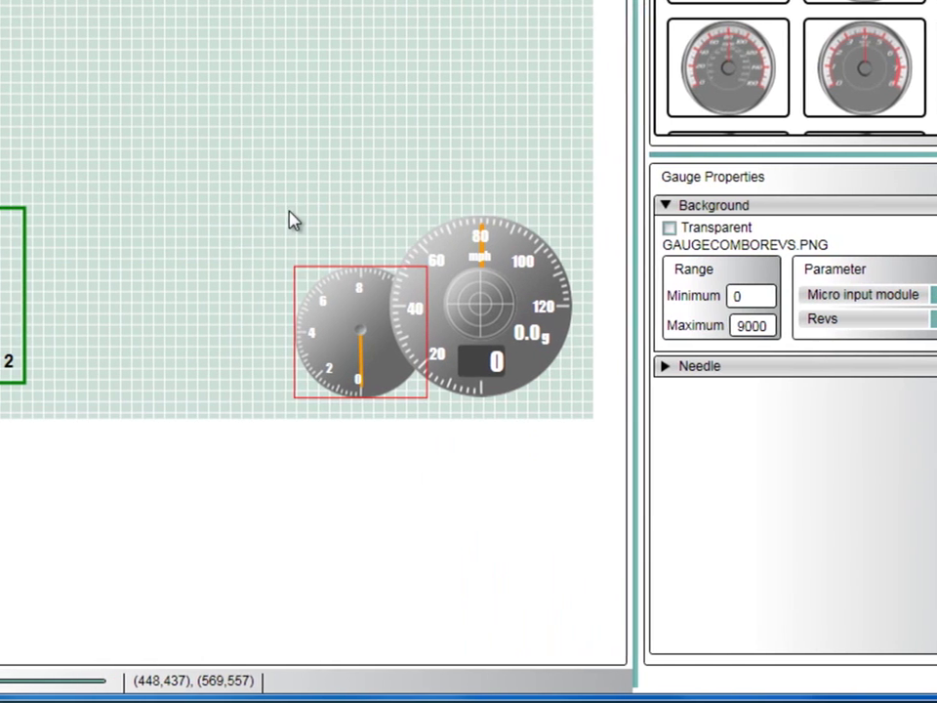
click(291, 218)
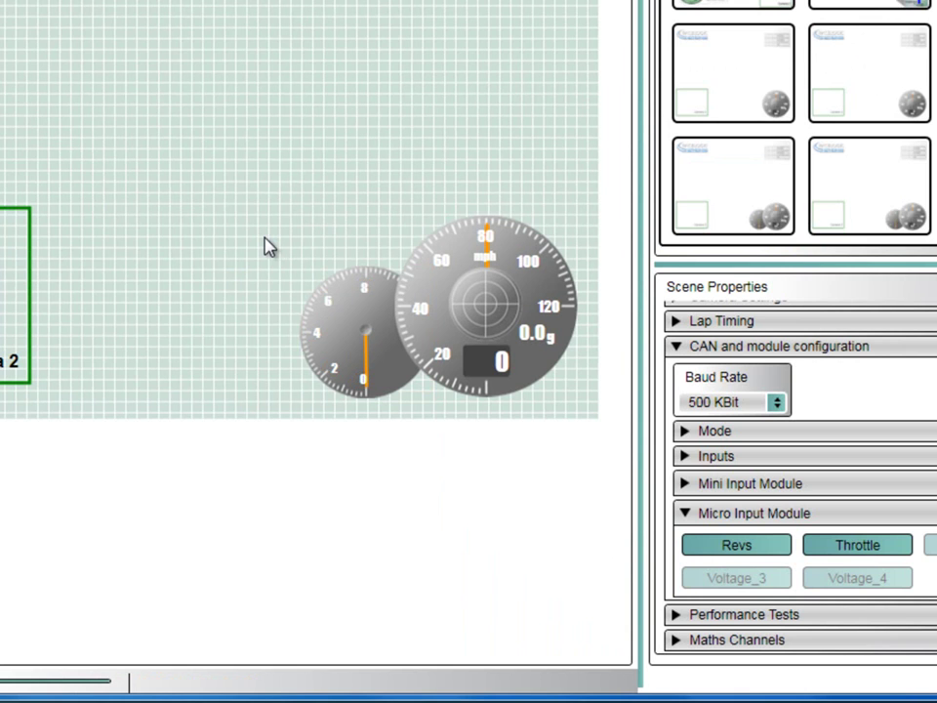
Box-select the whole small rev gauge and shift it left, clear of the speedometer
drag(263, 236, 441, 417)
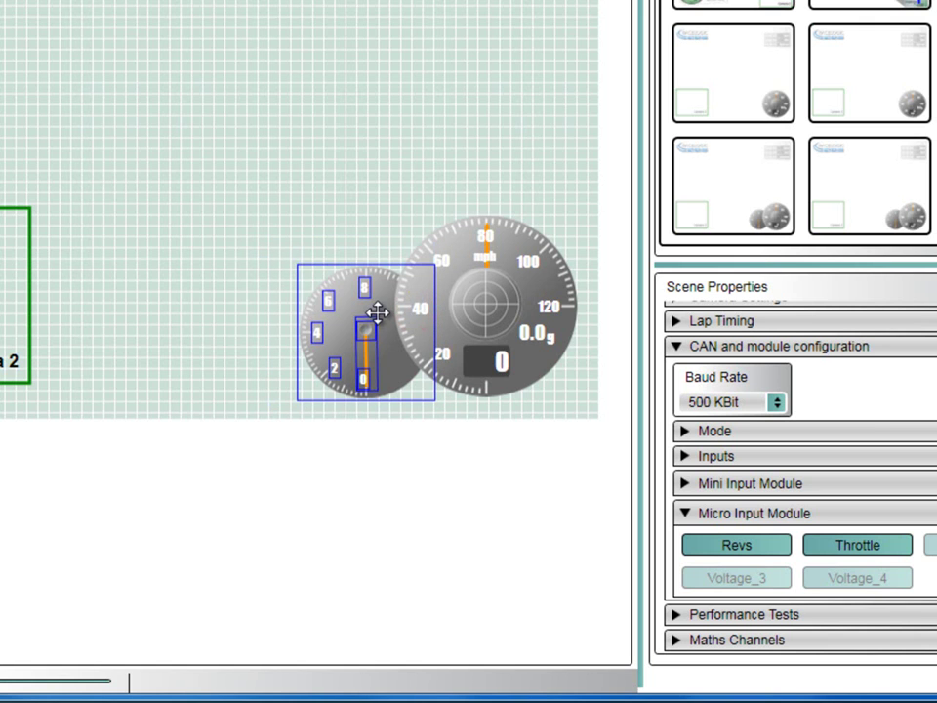
drag(377, 311, 337, 311)
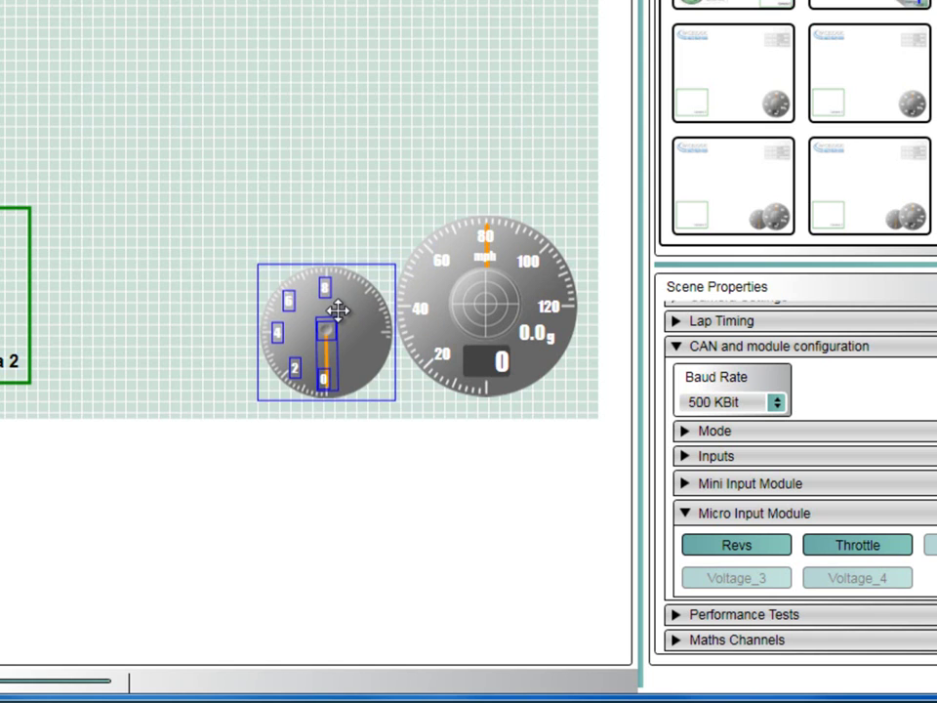
click(381, 202)
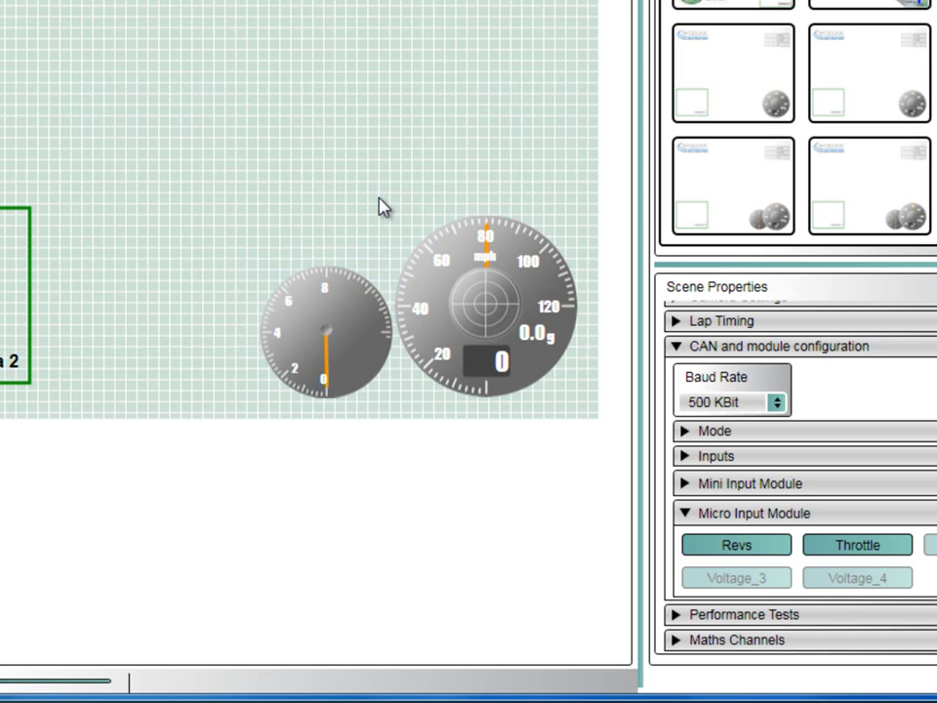
Relabel the gauge's number labels as 1, 2, 3 and 4, pasting label copies as needed
click(295, 369)
click(673, 206)
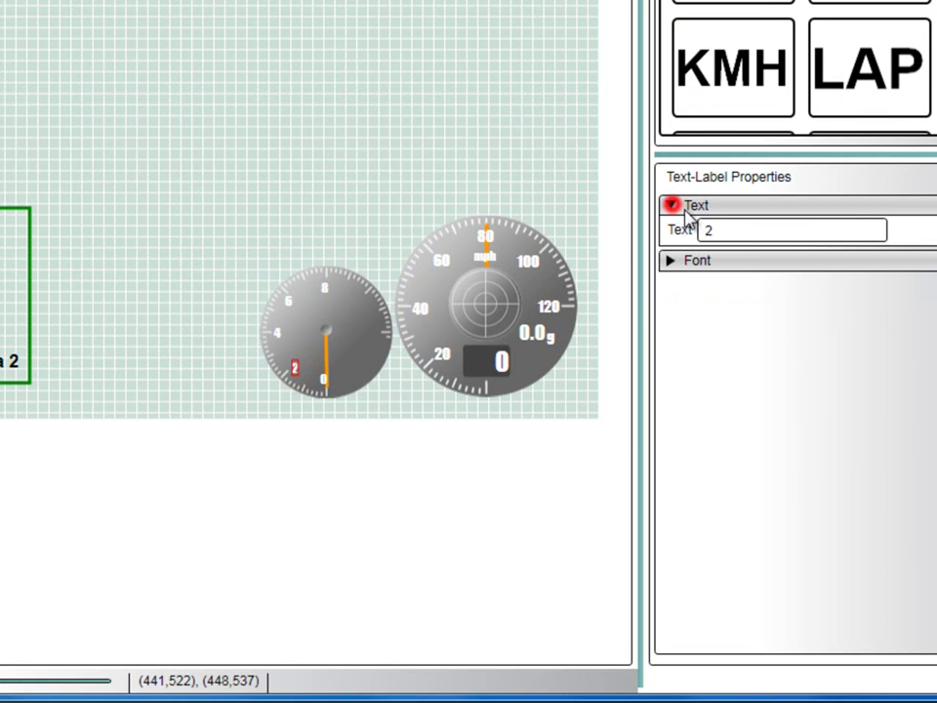
double_click(722, 227)
text(1)
key(ctrl+v)
click(670, 204)
double_click(717, 229)
text(2)
key(ctrl+v)
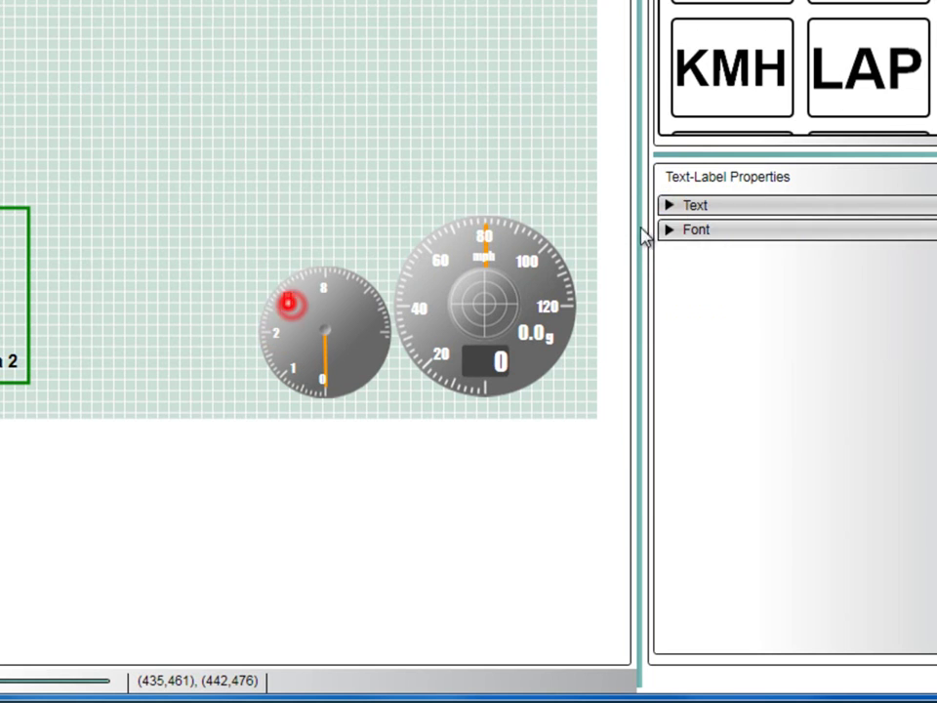
click(670, 204)
double_click(722, 230)
text(3)
key(ctrl+v)
click(670, 204)
double_click(722, 229)
text(4)
Copy and paste labels to add 5 and 6 to the dial, nudging the 6 into place
right_click(324, 284)
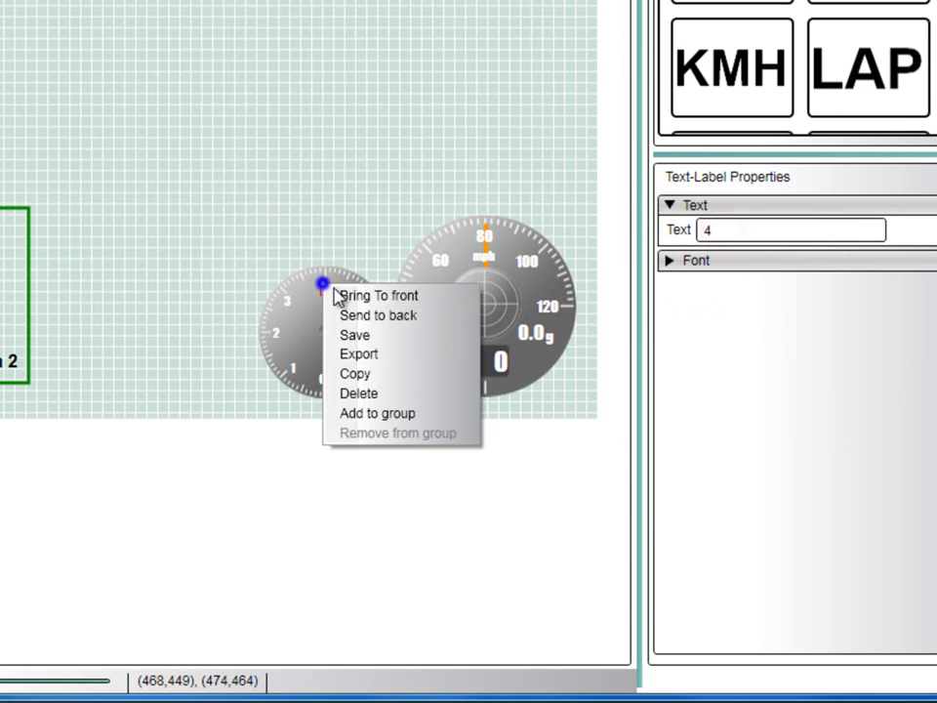
click(366, 372)
right_click(331, 217)
click(357, 251)
click(670, 204)
double_click(727, 230)
text(5)
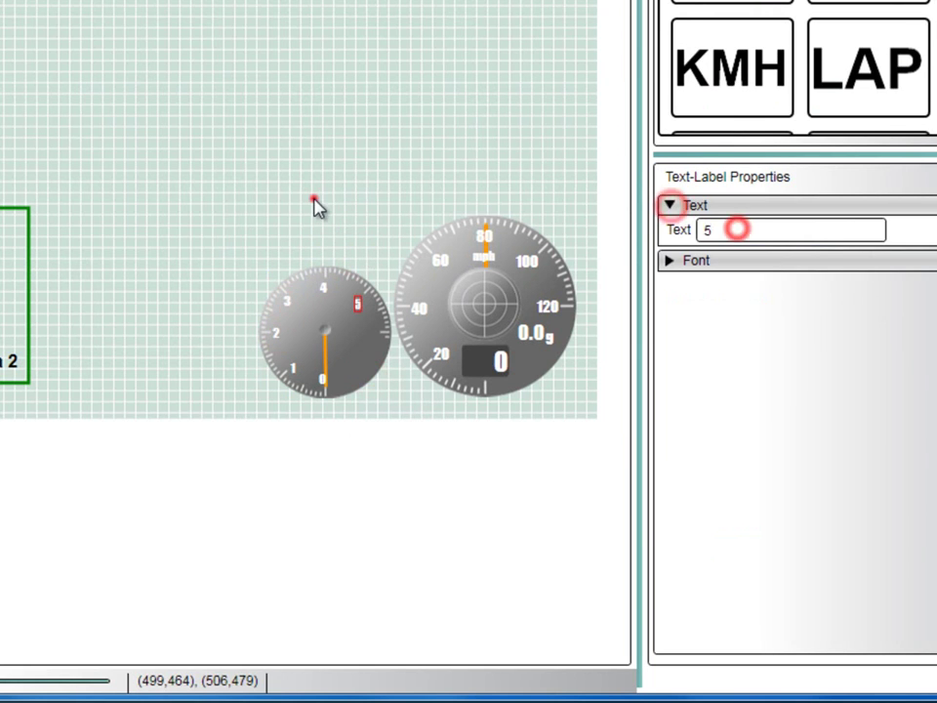
right_click(311, 198)
click(351, 230)
click(669, 204)
double_click(727, 230)
text(6)
drag(365, 334, 371, 337)
click(358, 305)
Select the rev gauge and begin changing its Range maximum from 9000 to 6000
click(339, 351)
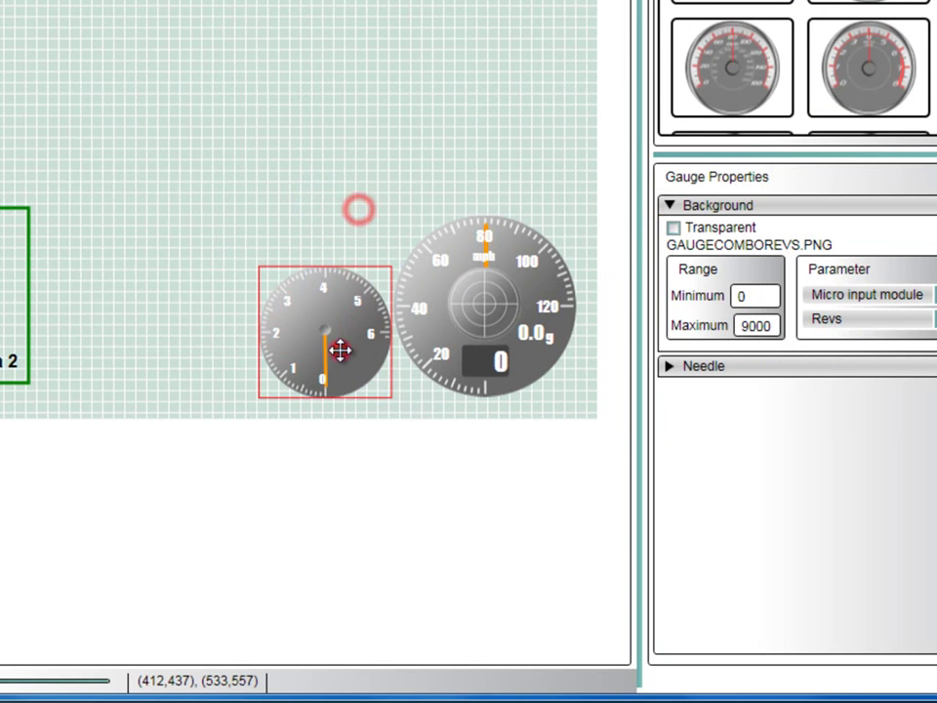
click(776, 327)
key(Right)
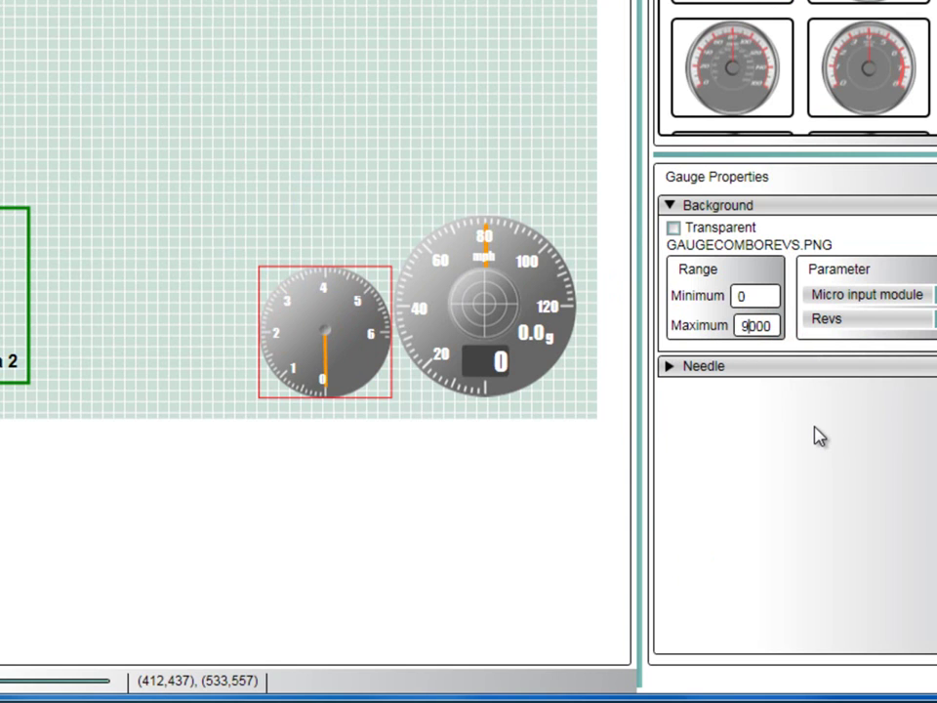
Calibrate the needle rotation, setting 0 as its minimum and 6 as its maximum
click(669, 367)
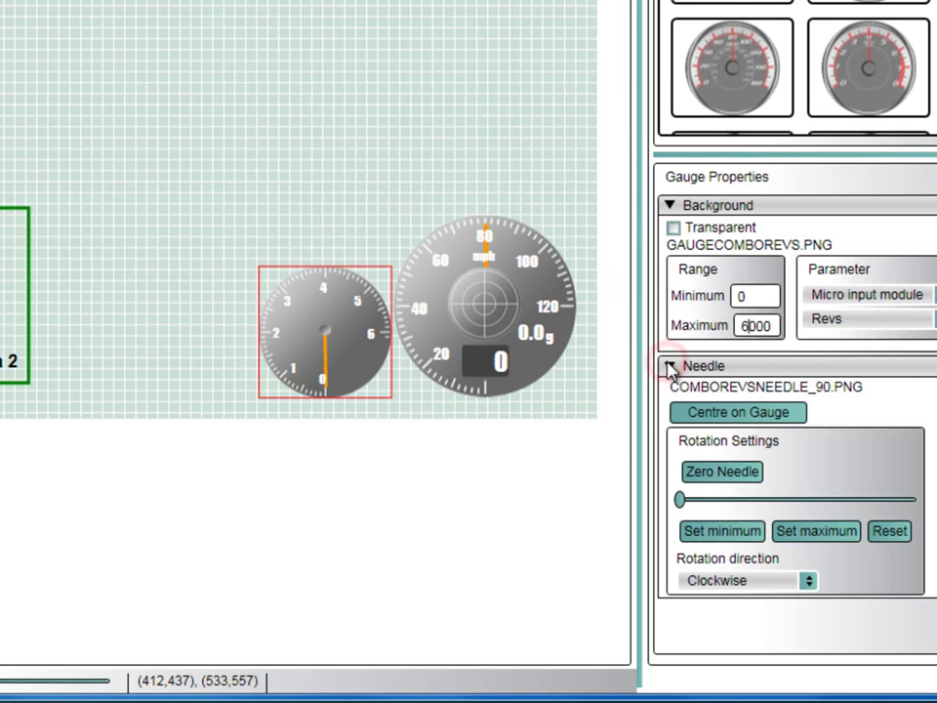
drag(680, 500, 852, 501)
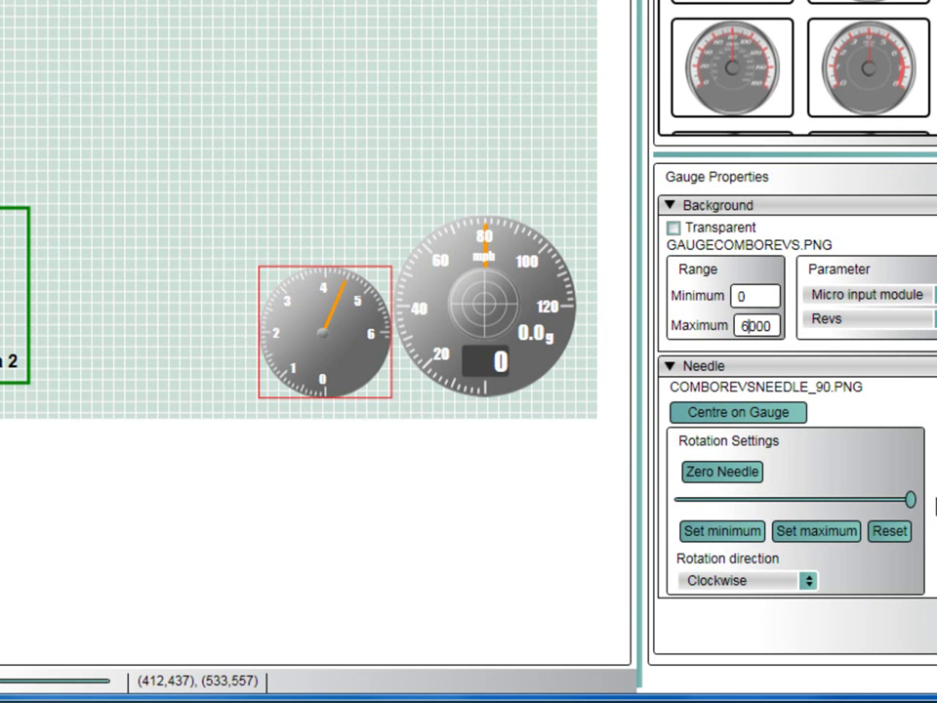
drag(910, 499, 659, 517)
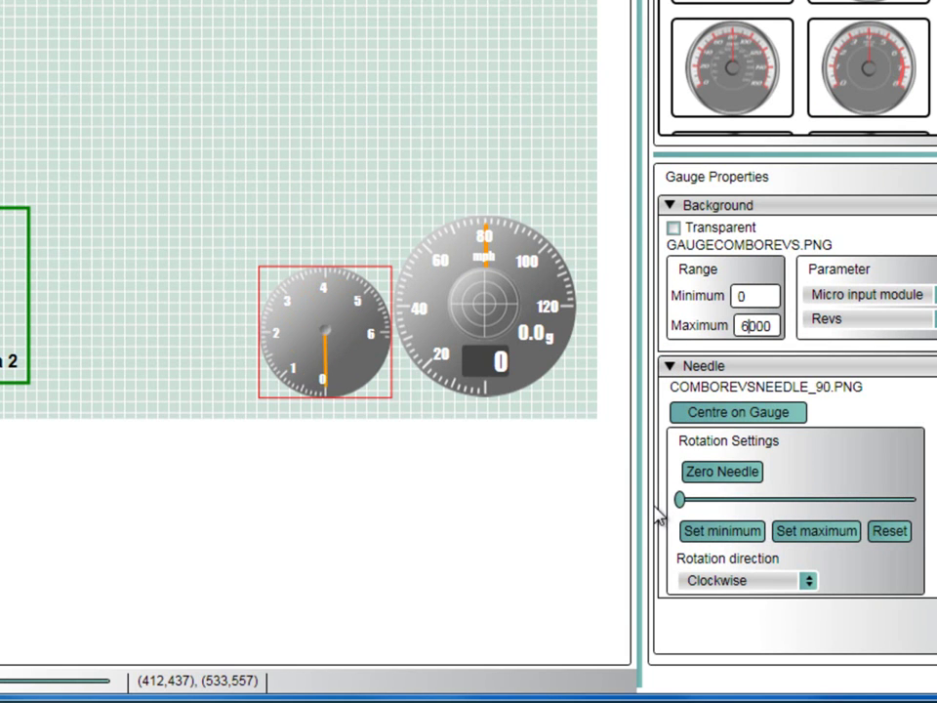
click(892, 540)
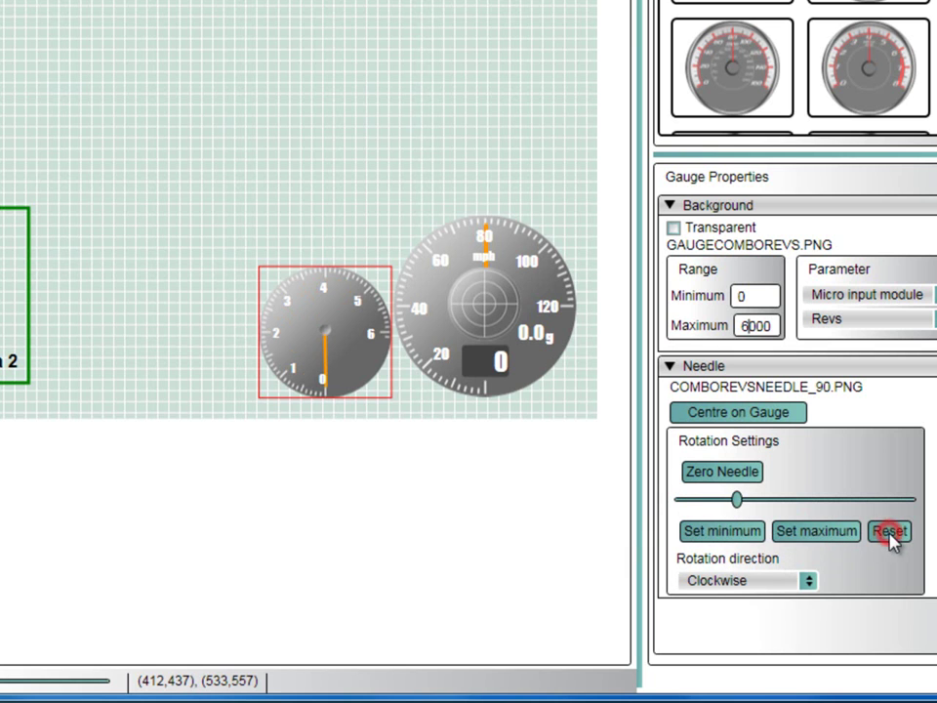
drag(739, 501, 617, 515)
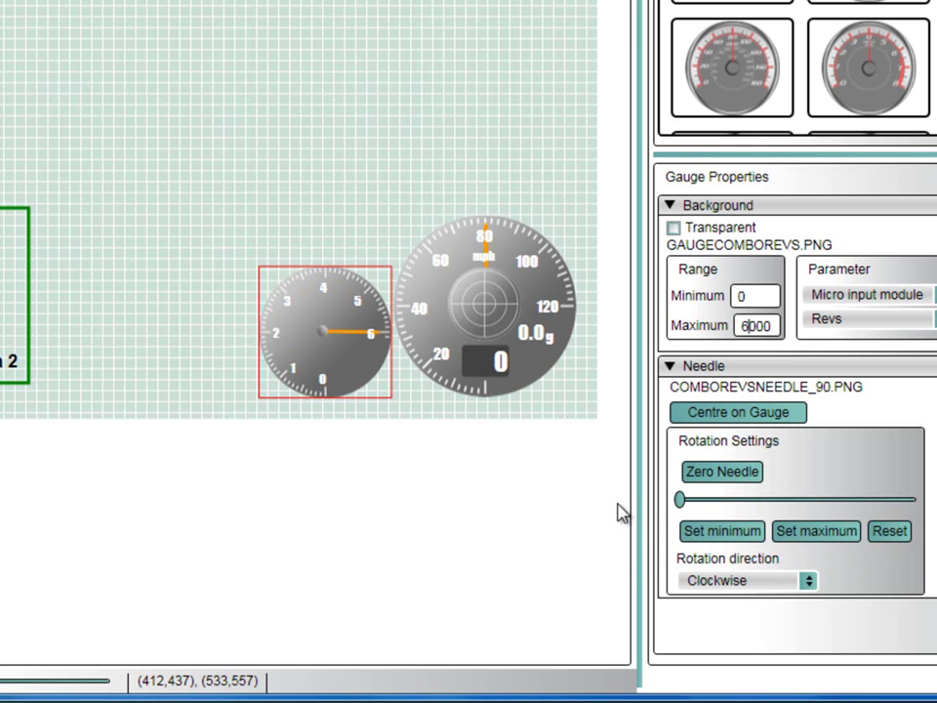
drag(673, 514, 741, 508)
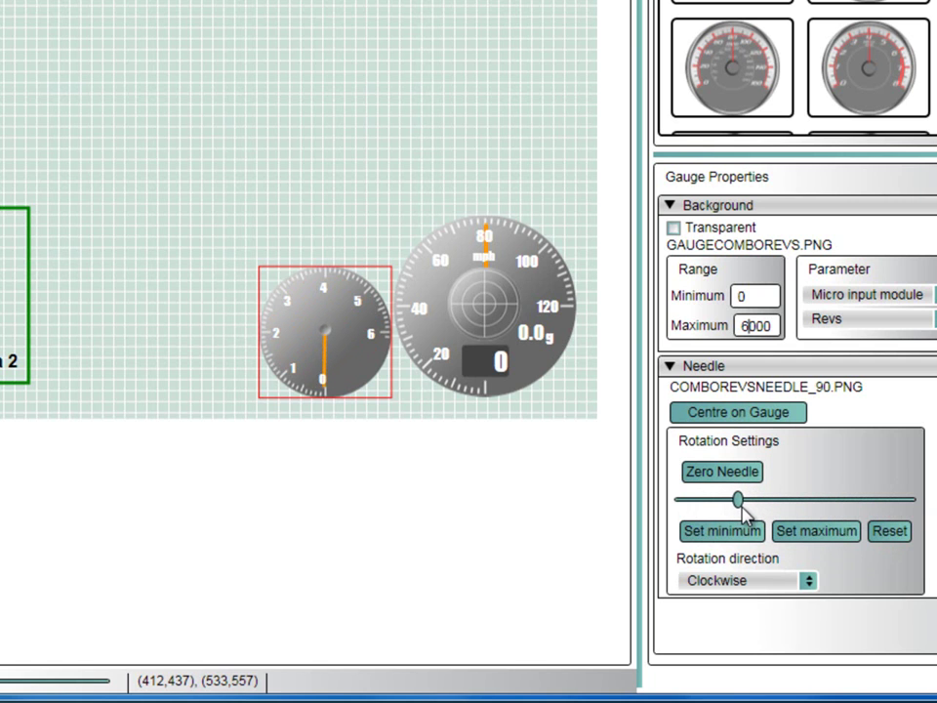
click(727, 537)
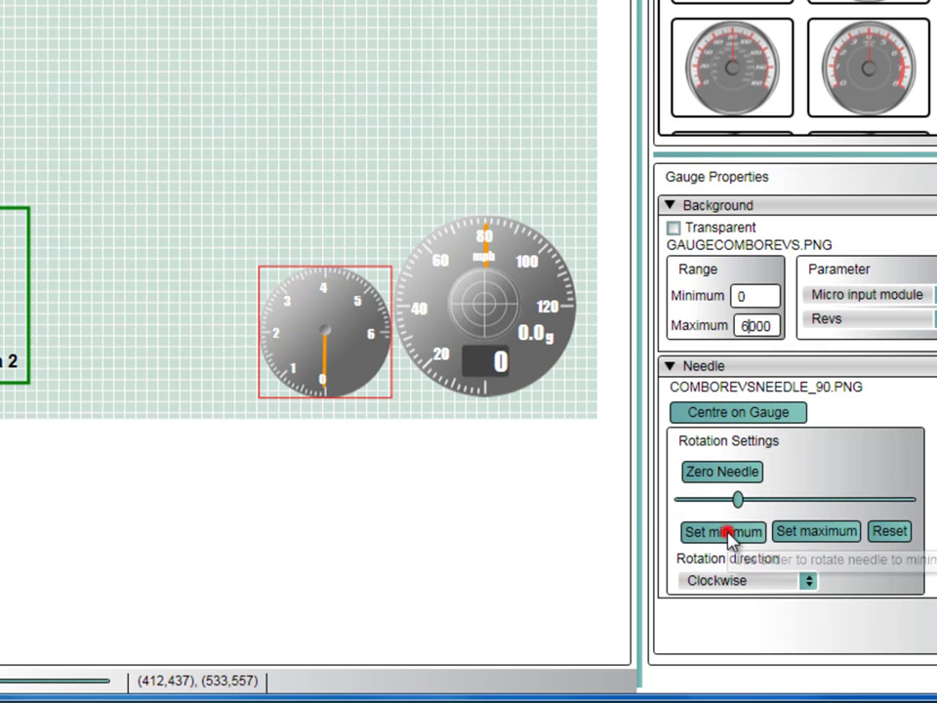
drag(679, 500, 855, 499)
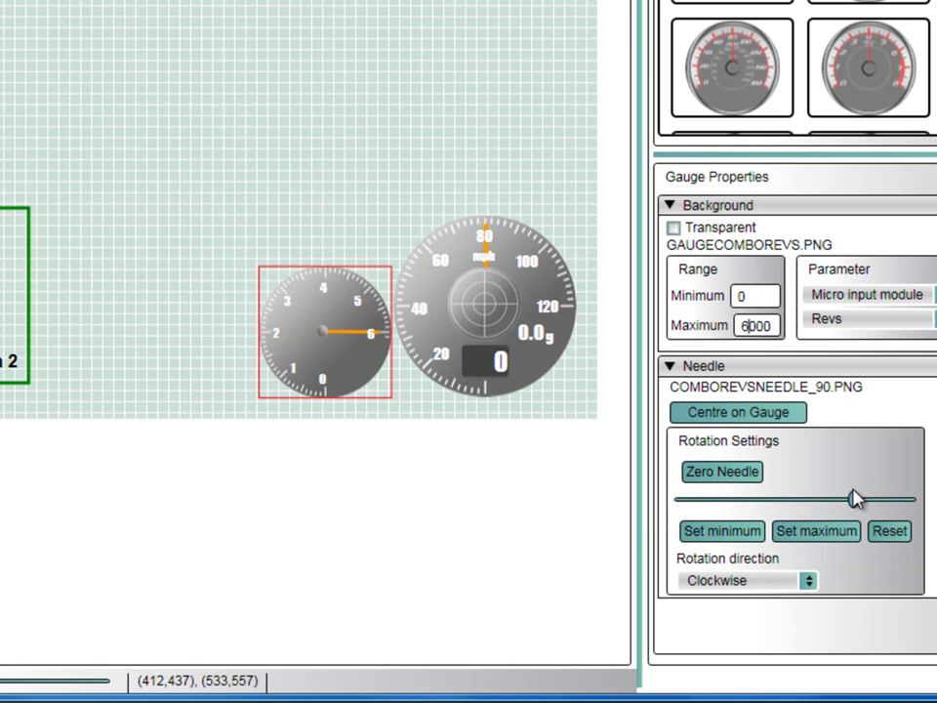
click(832, 535)
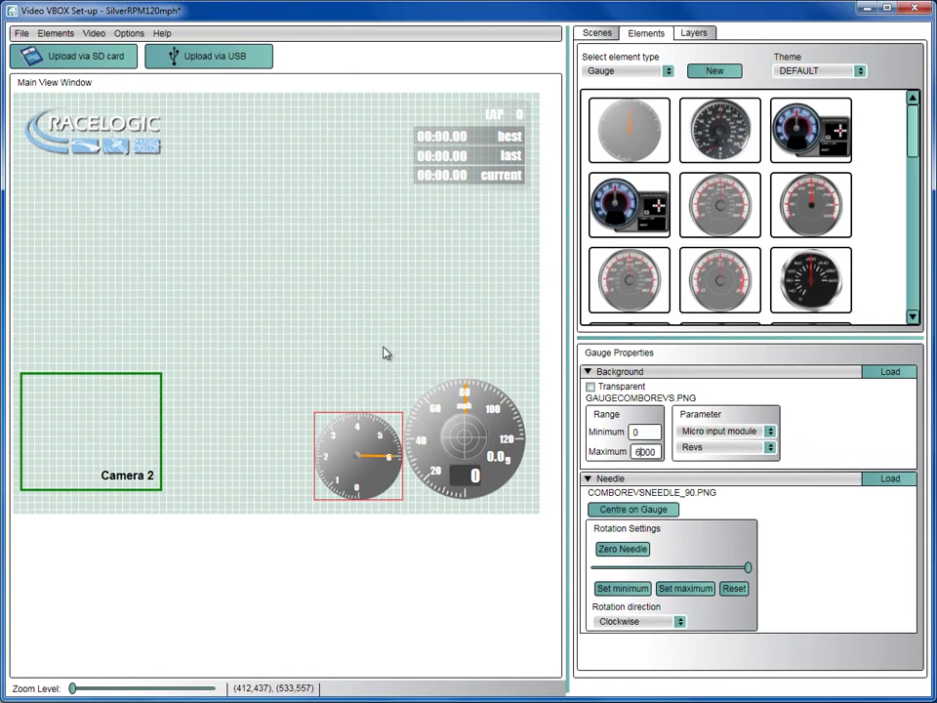
Add the blue Single Bar Graph element and position it beside the Camera 2 box
click(387, 351)
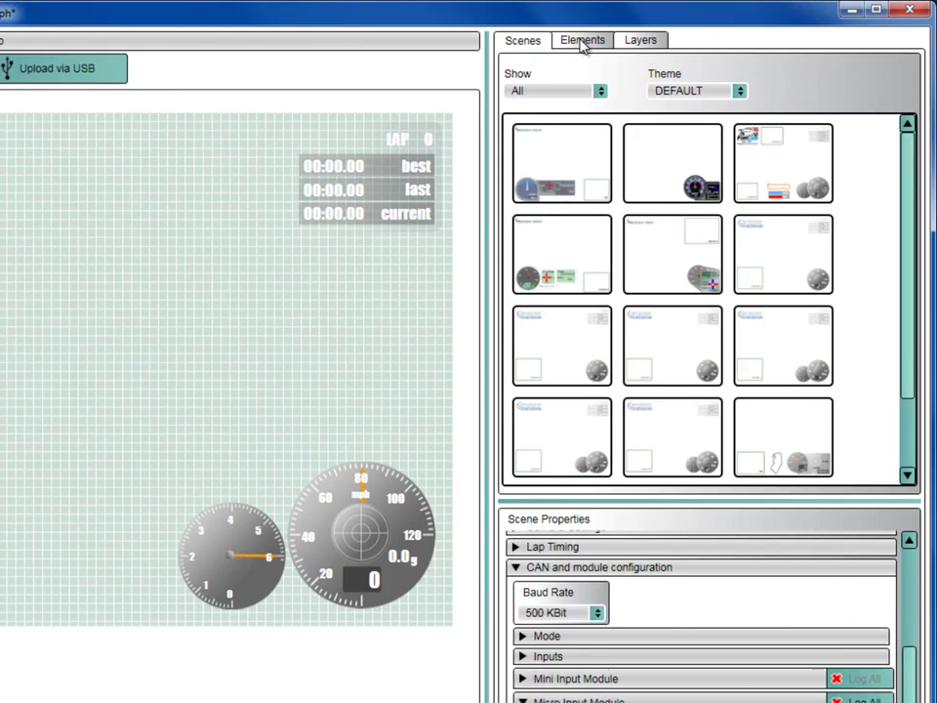
click(646, 37)
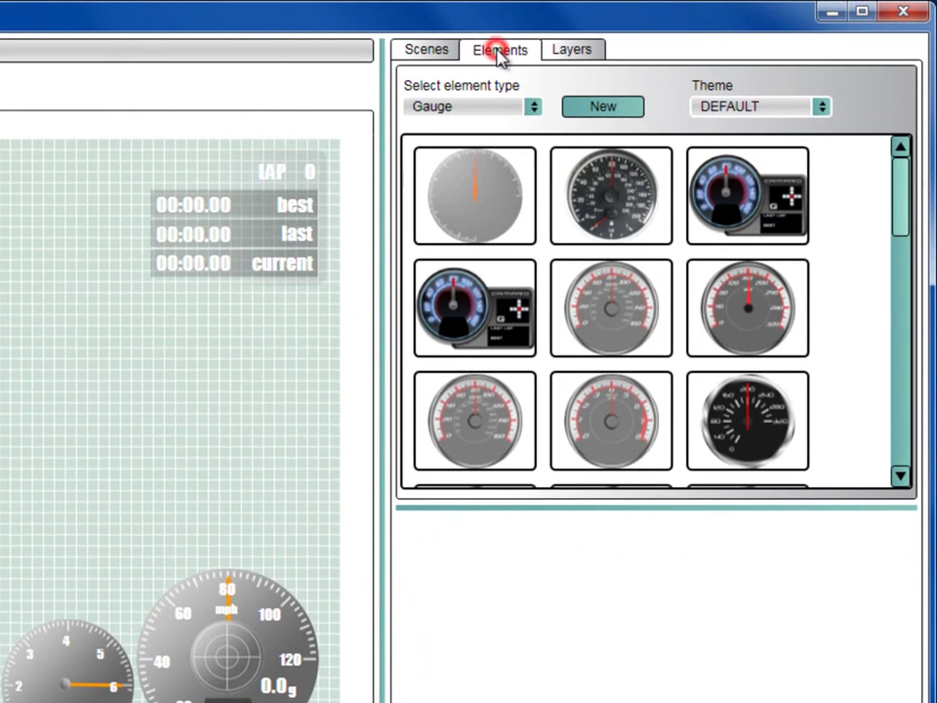
click(533, 110)
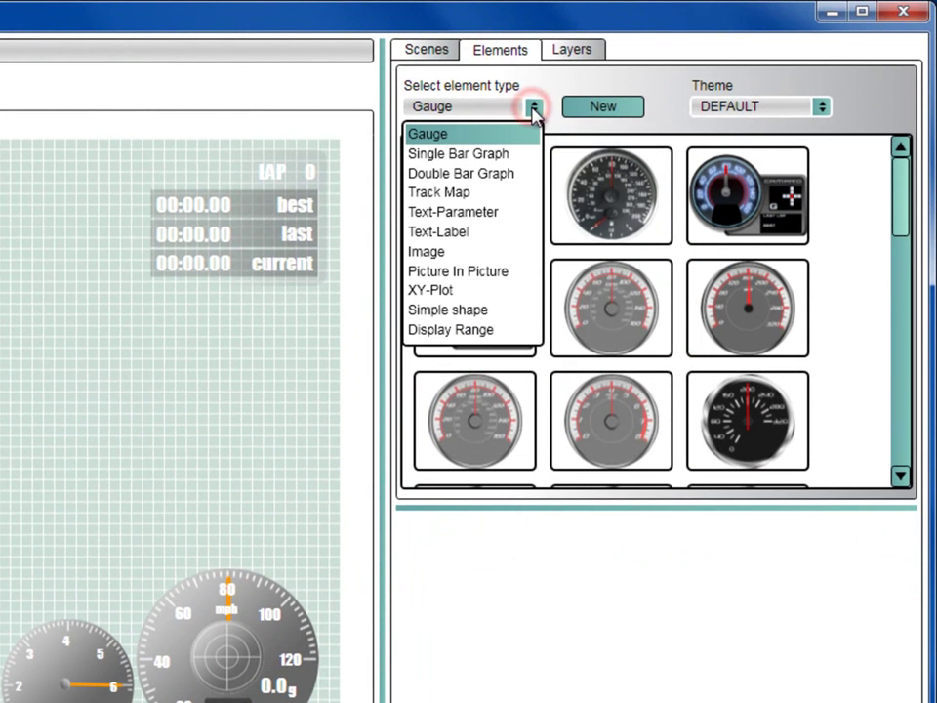
click(496, 153)
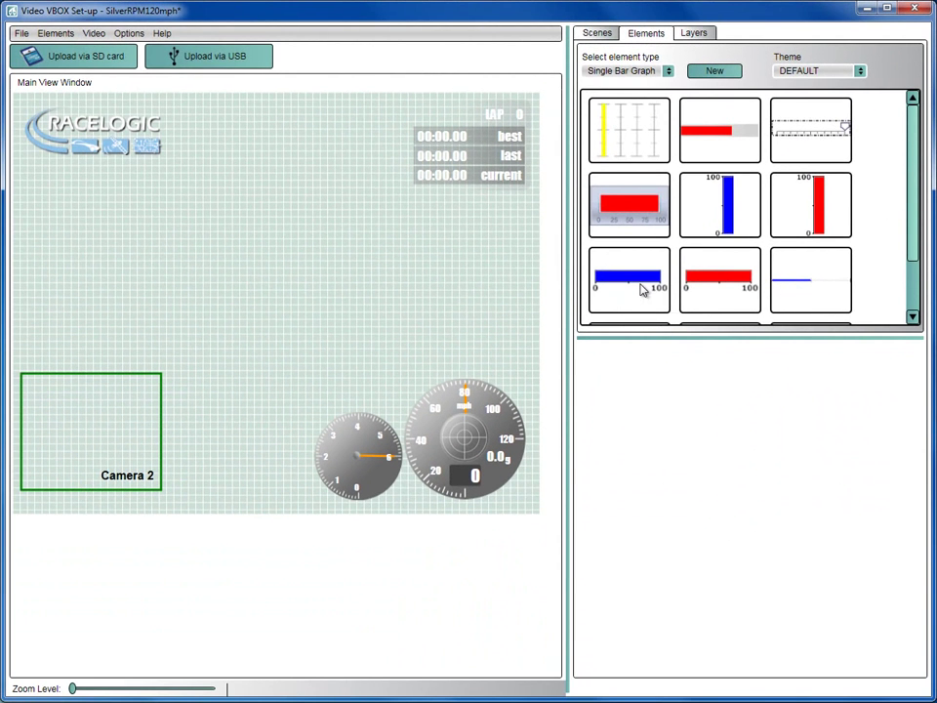
double_click(640, 285)
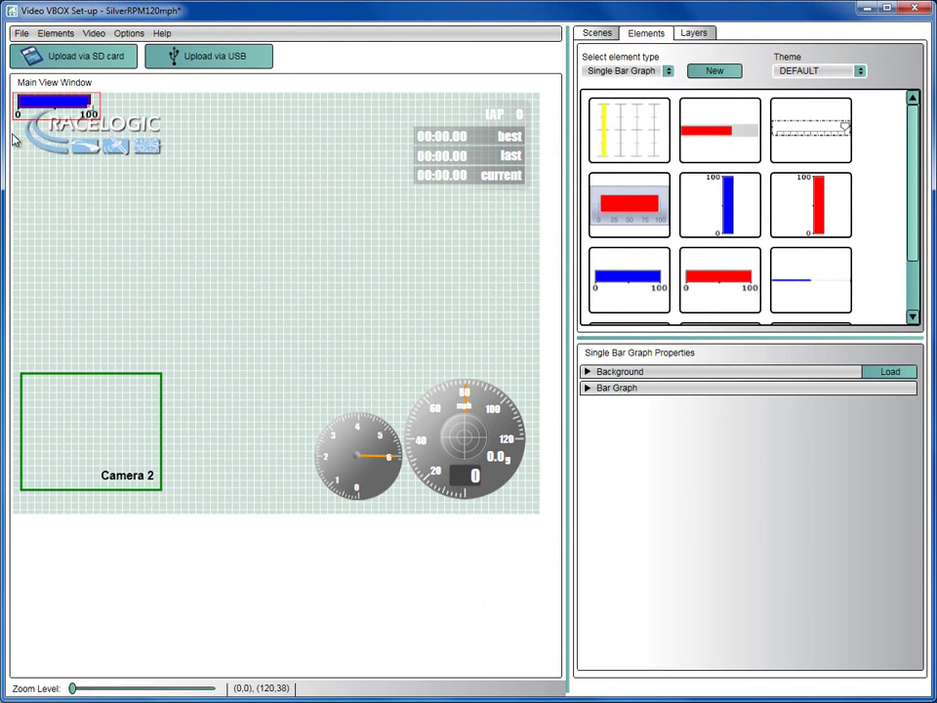
drag(21, 130, 209, 479)
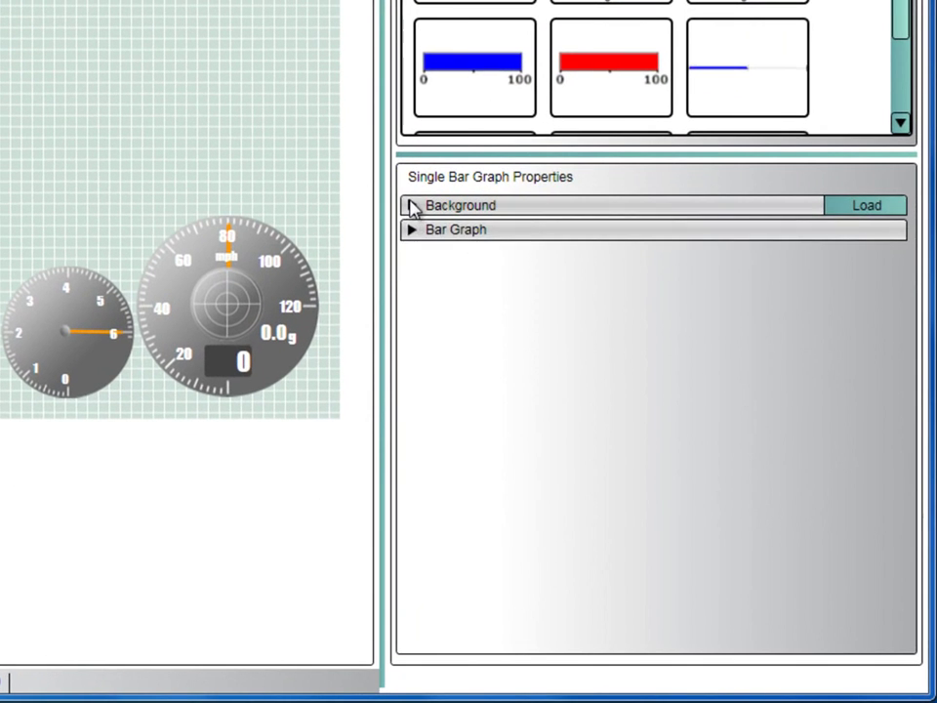
Set the bar graph's parameter to Micro input module Throttle and its Max from 1.5 to 100
click(586, 371)
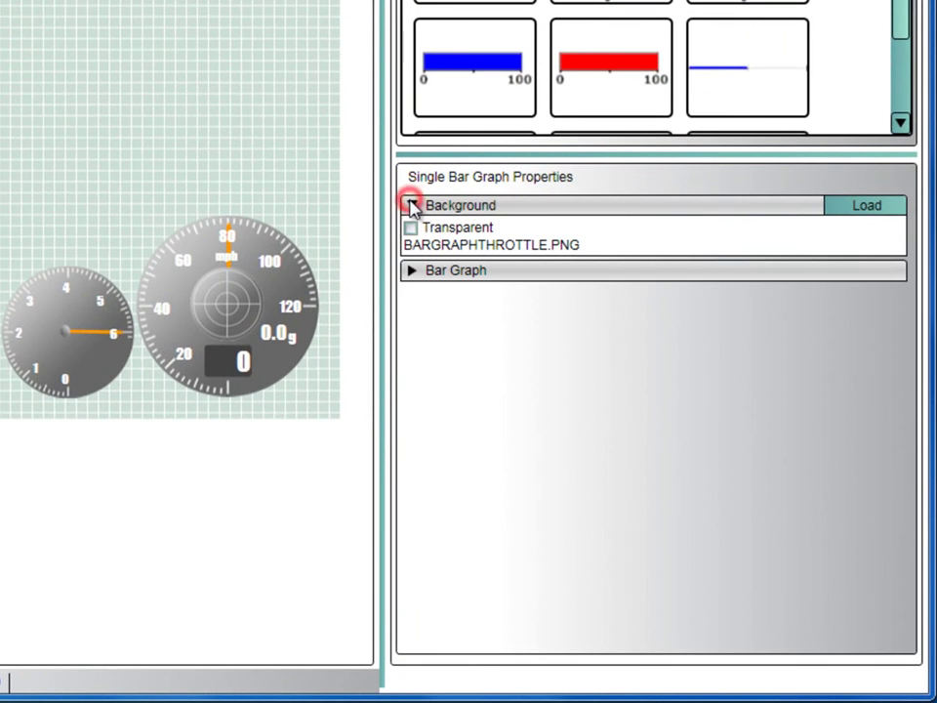
click(411, 271)
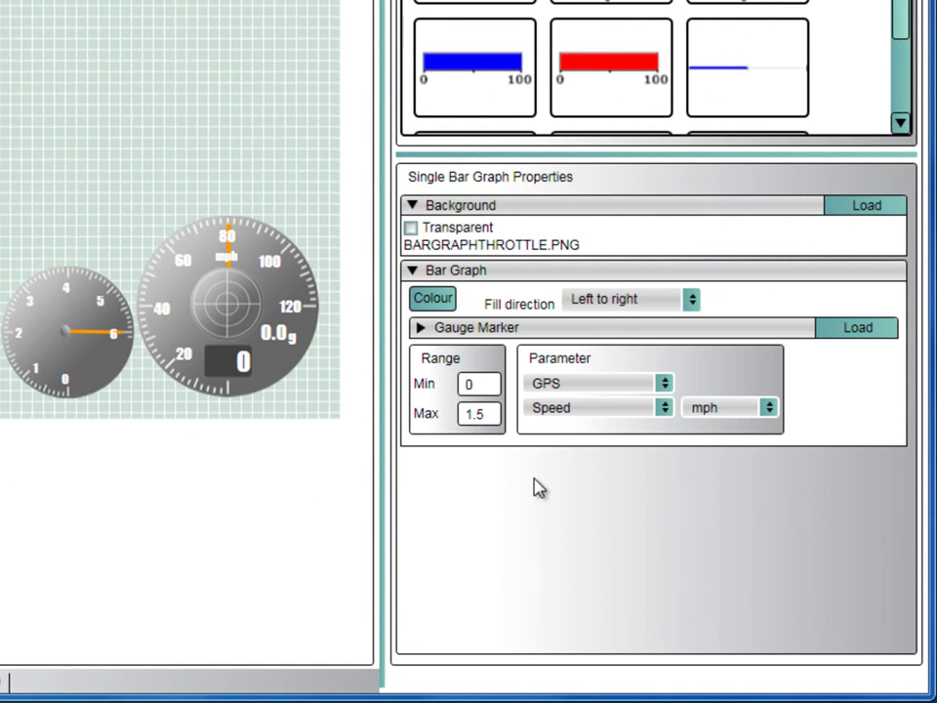
click(664, 382)
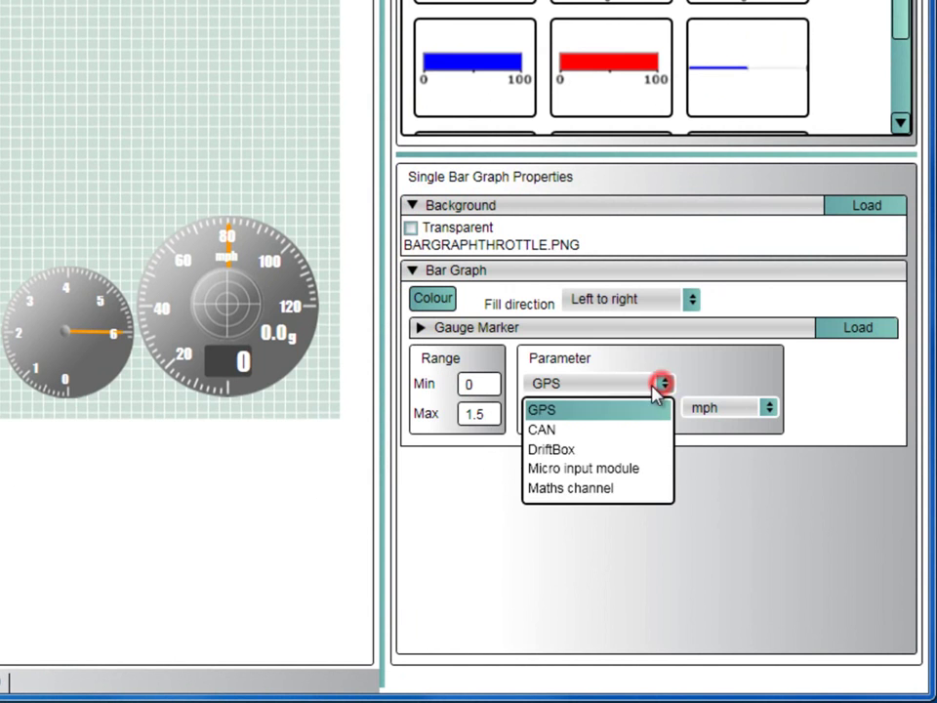
click(603, 475)
click(663, 407)
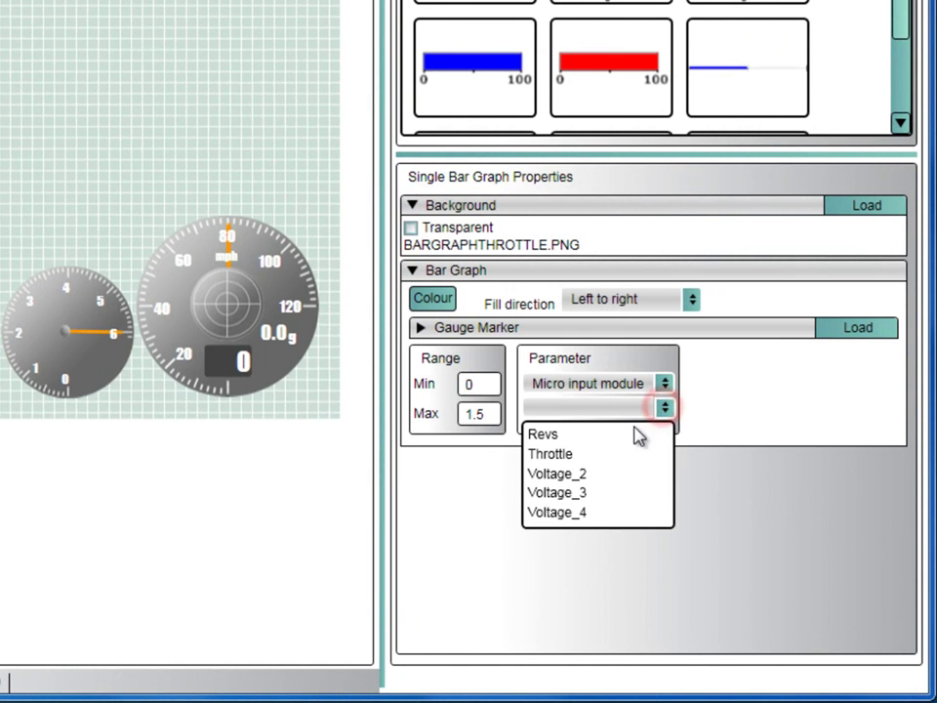
click(576, 455)
double_click(478, 414)
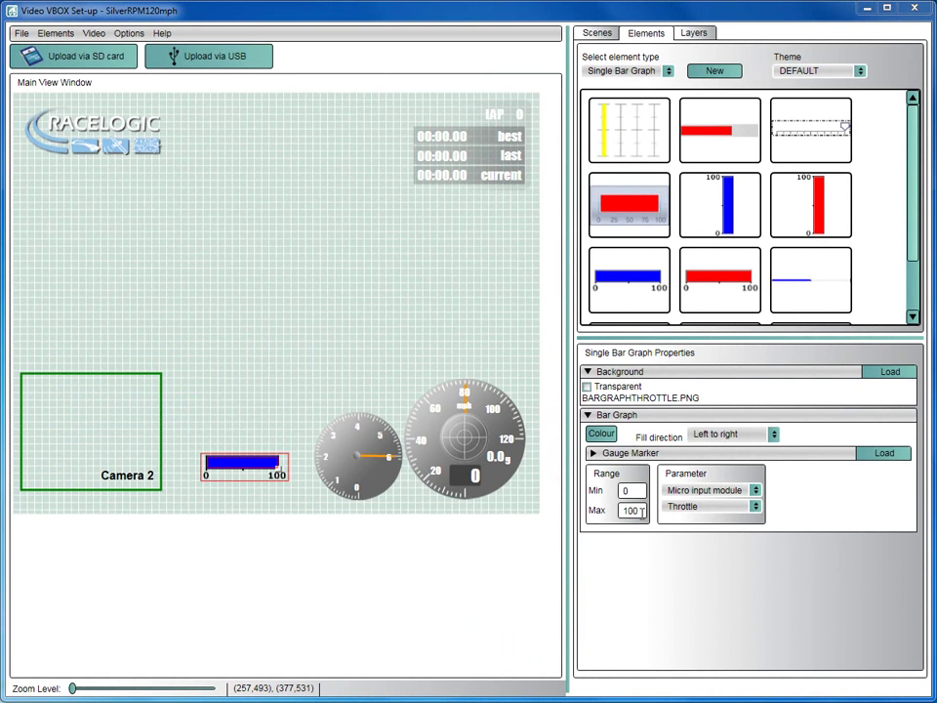
Upload via SD card, saving the scene file as RaceScene1 to Removable Disk (N:)
click(87, 56)
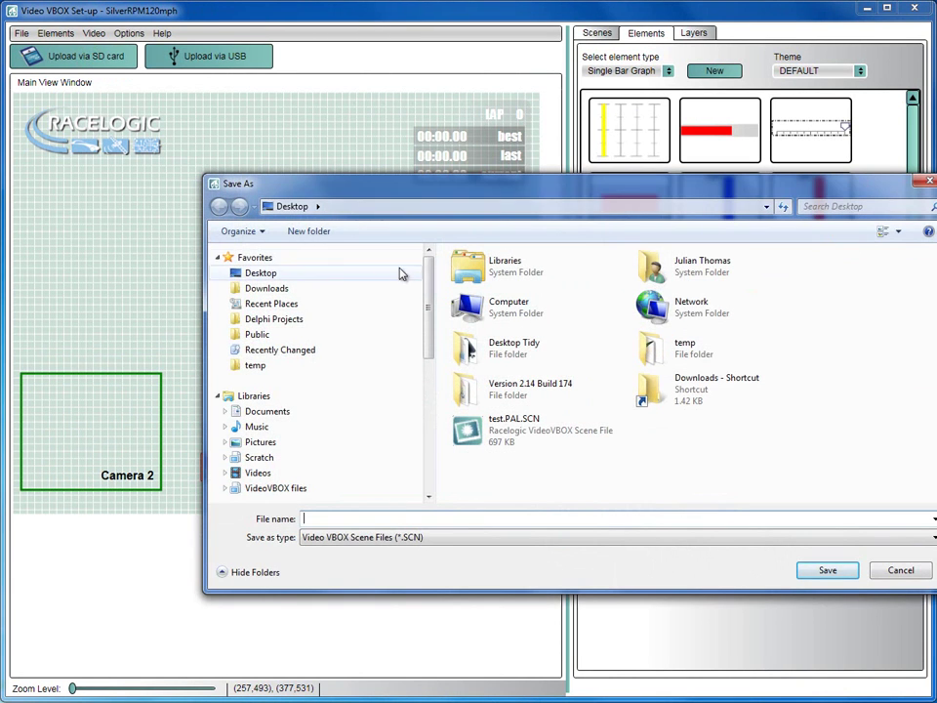
drag(429, 267, 429, 361)
click(303, 390)
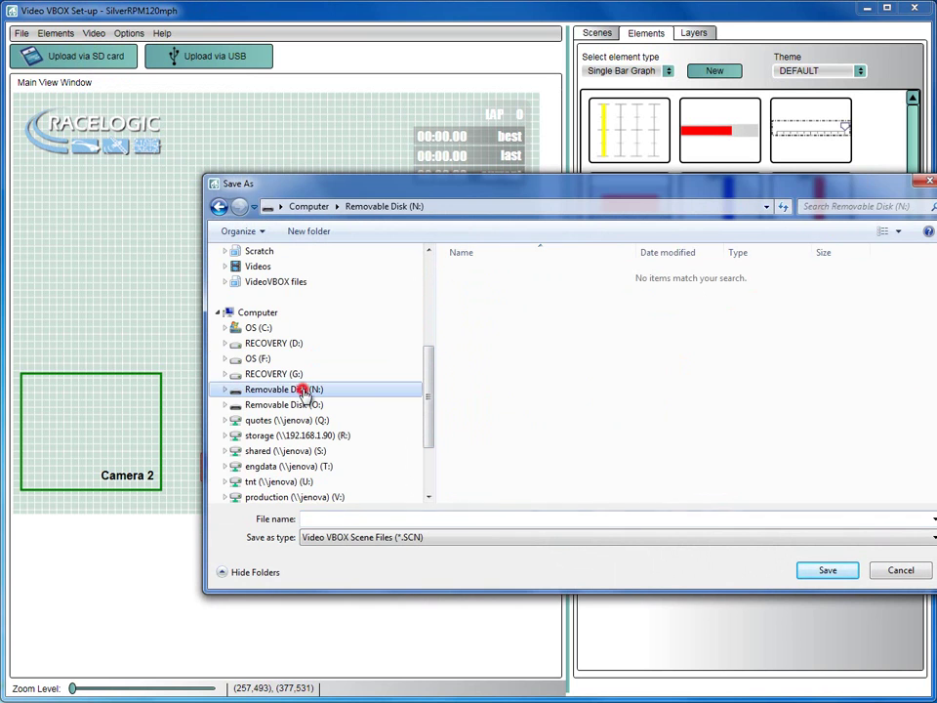
click(317, 519)
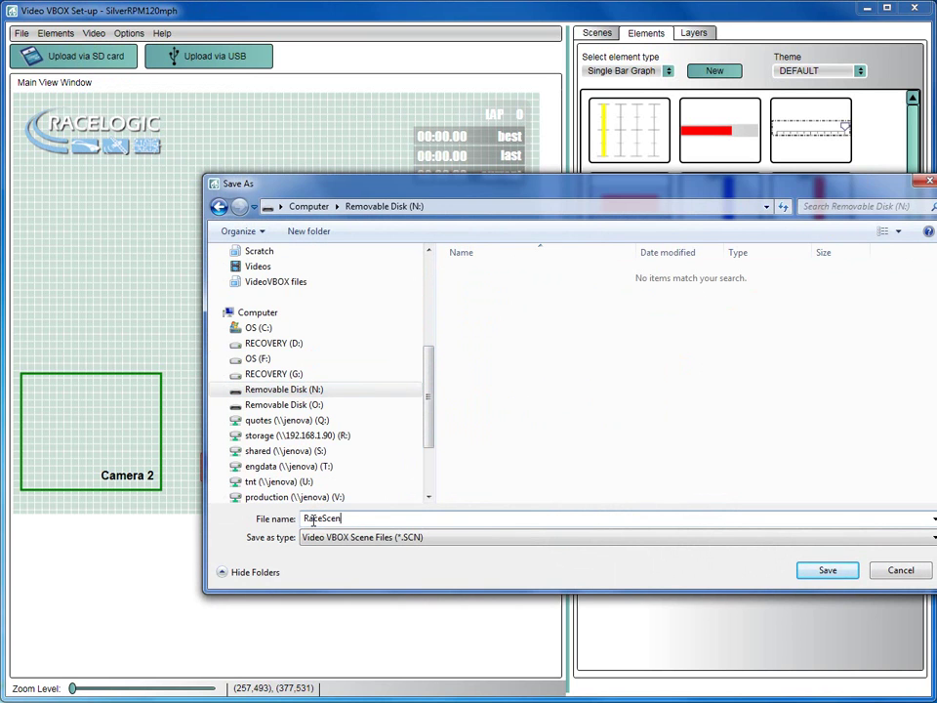
key(Return)
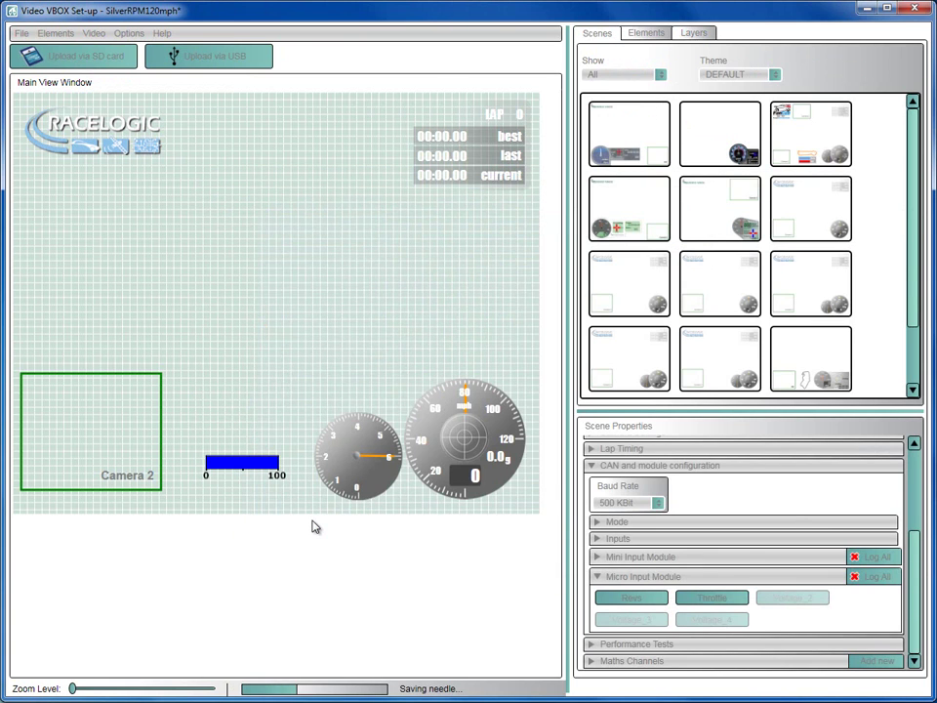